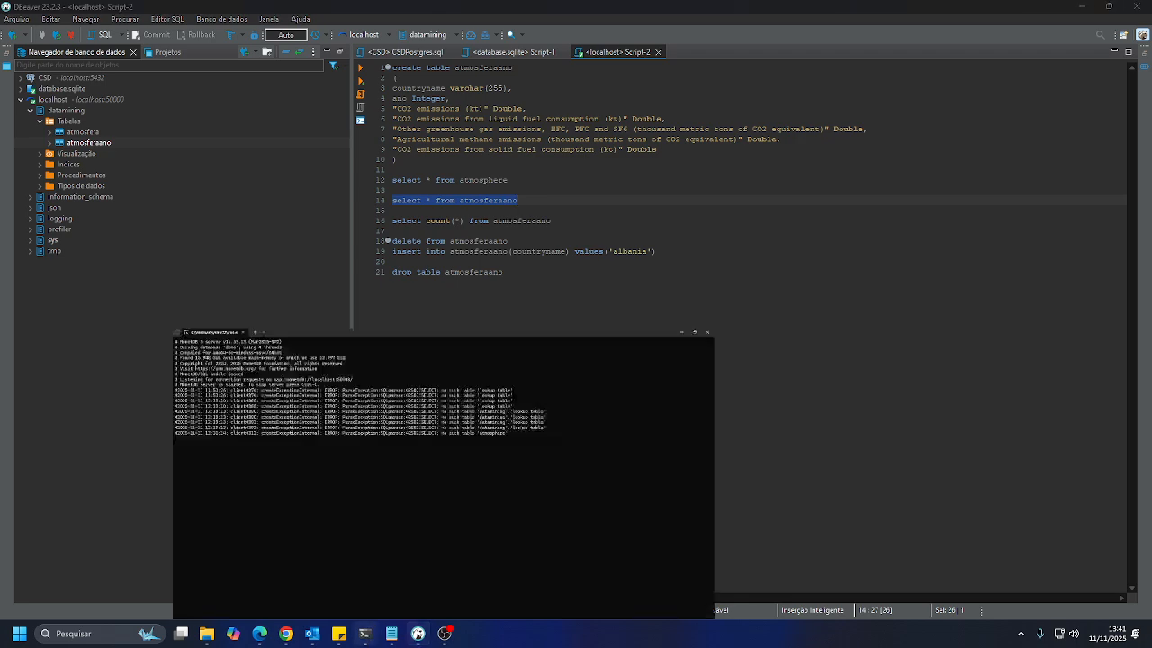
- Check the running MonetDB server console and hide it again
left_click(365, 633)
left_click(365, 634)
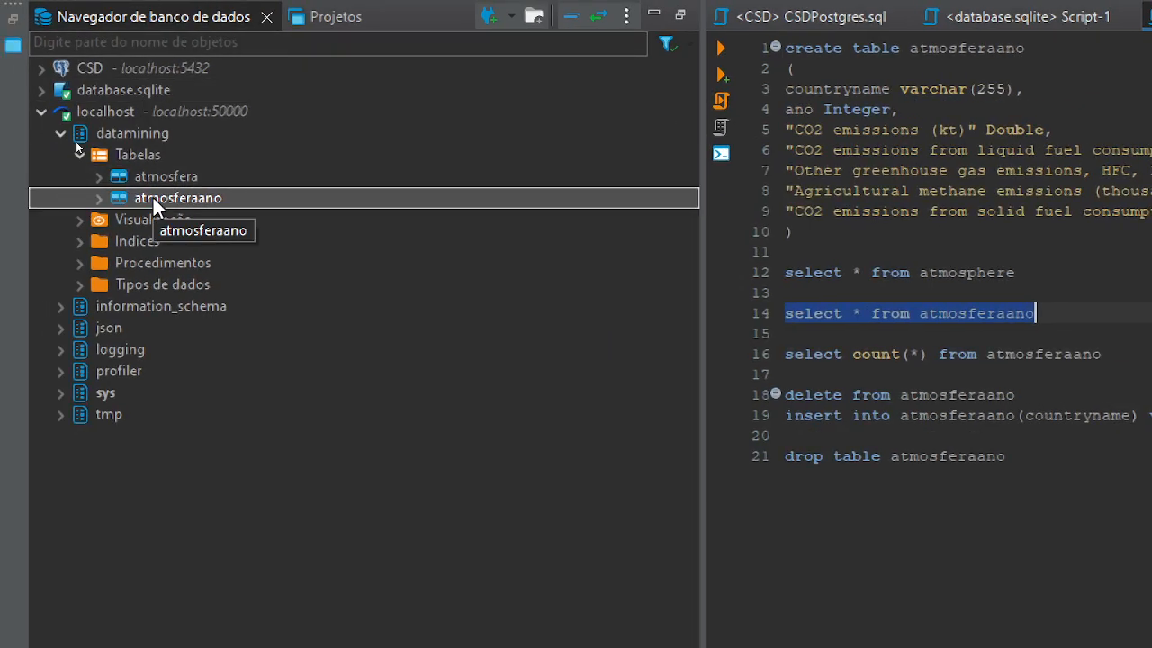
- Browse the localhost connection down to the datamining tables and inspect the structure of the atmosferaano table
left_click(59, 133)
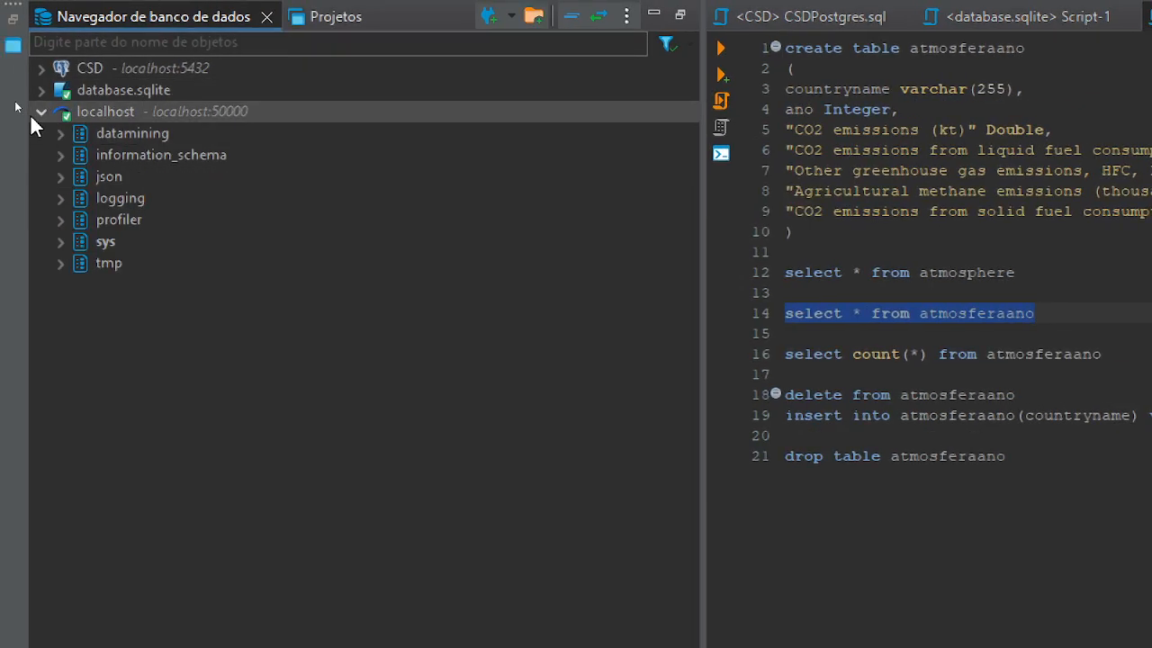
left_click(36, 114)
left_click(41, 112)
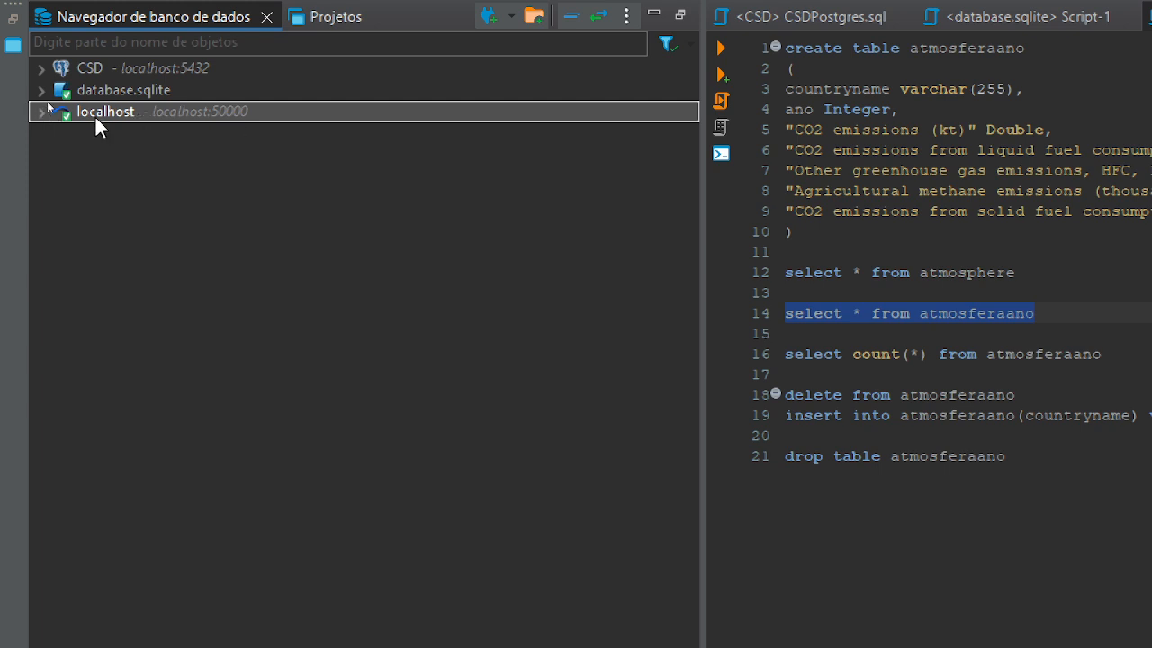
left_click(41, 111)
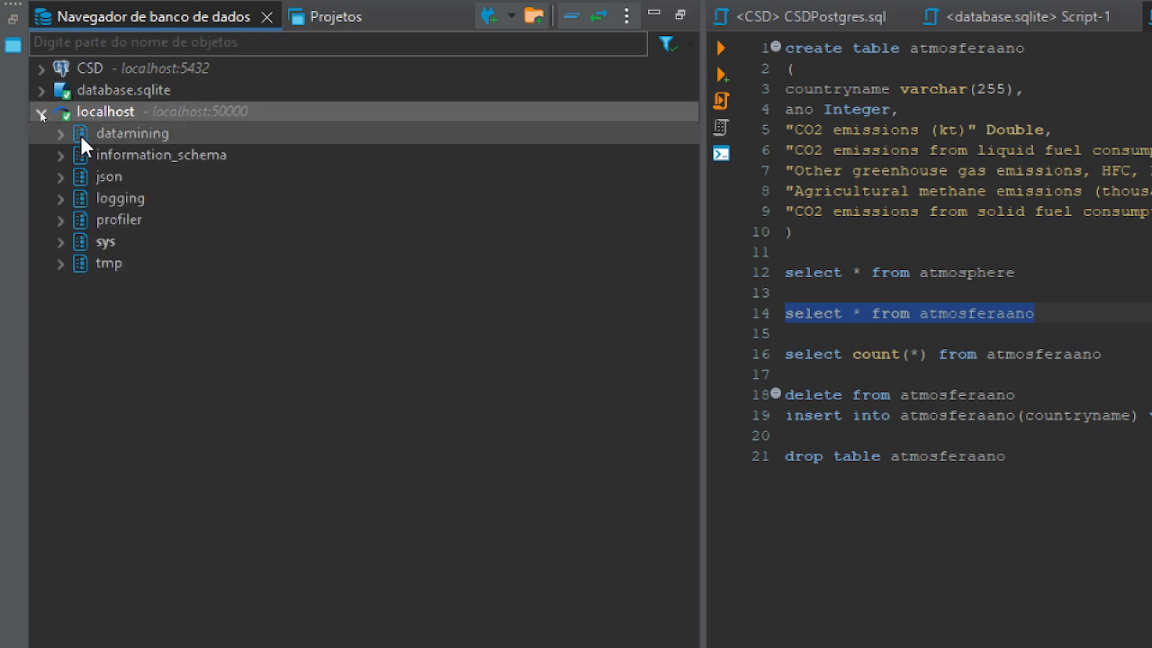
left_click(65, 138)
left_click(78, 154)
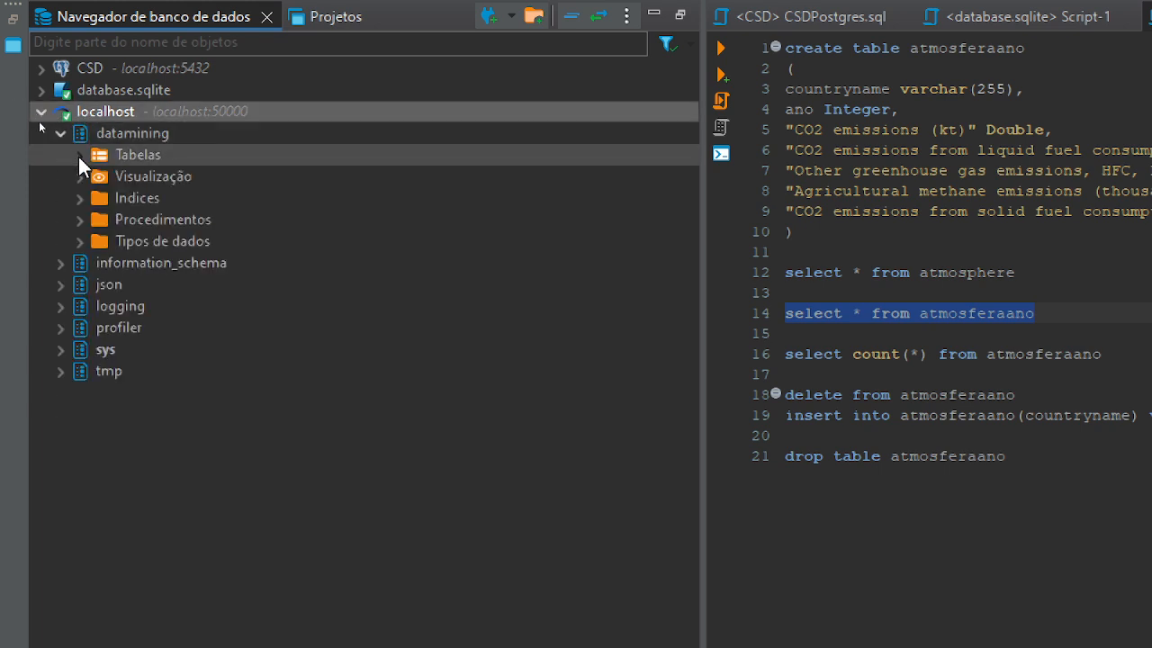
left_click(79, 155)
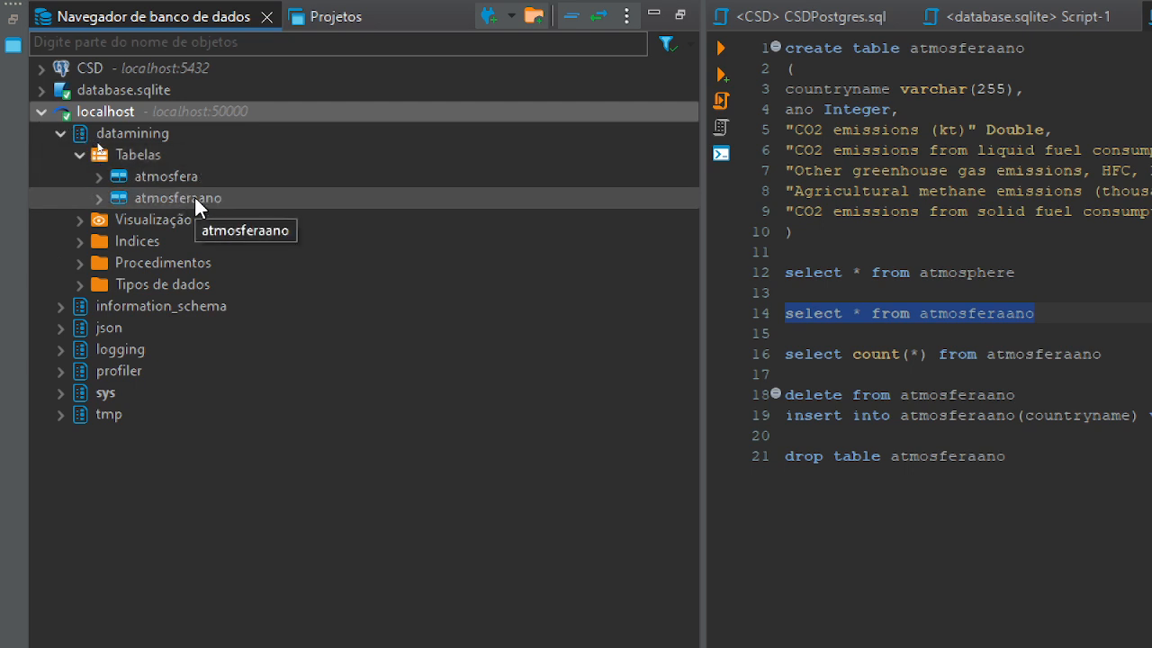
left_click(101, 197)
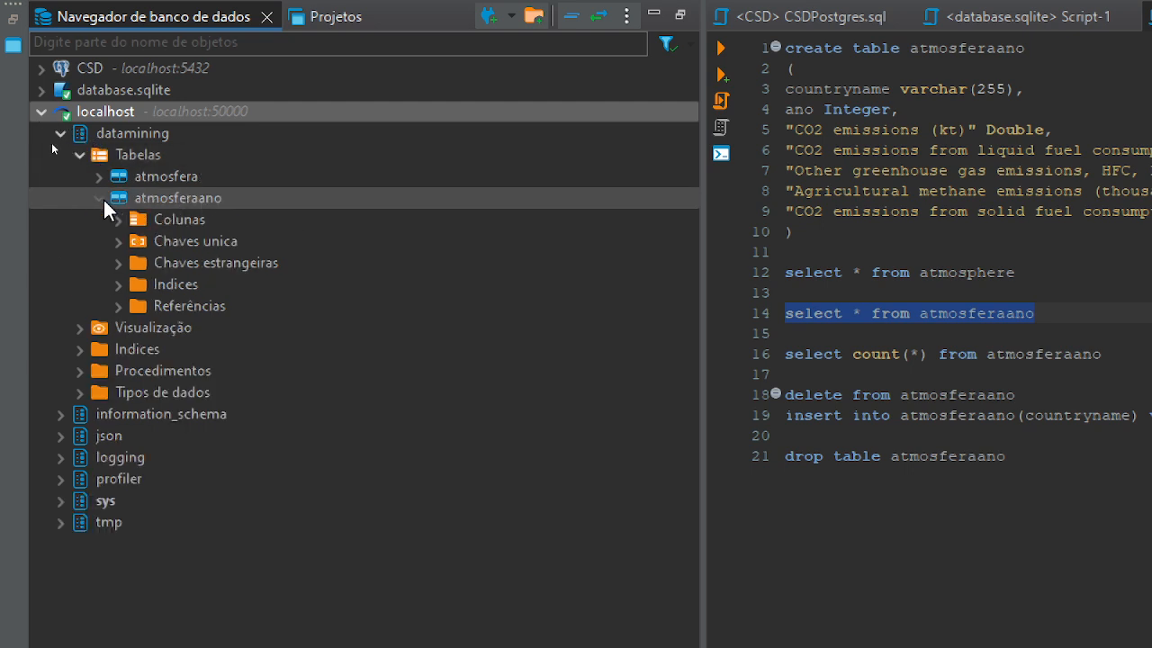
left_click(100, 198)
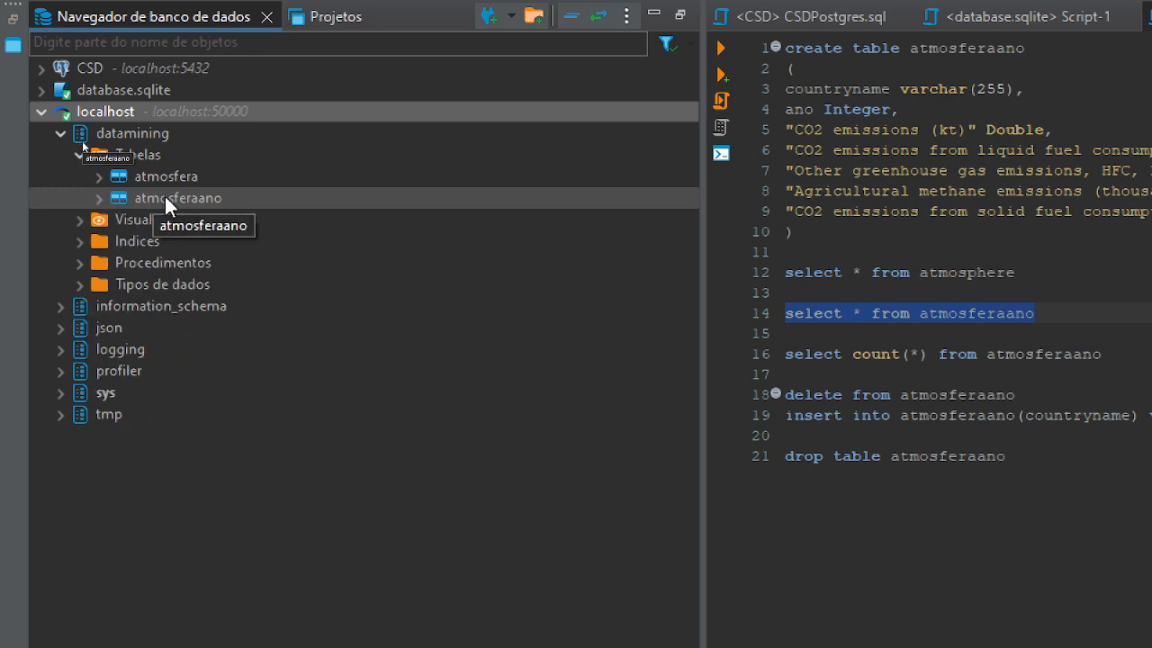
- Preview the generated INSERT statement for the atmosferaano table and close the preview
right_click(164, 196)
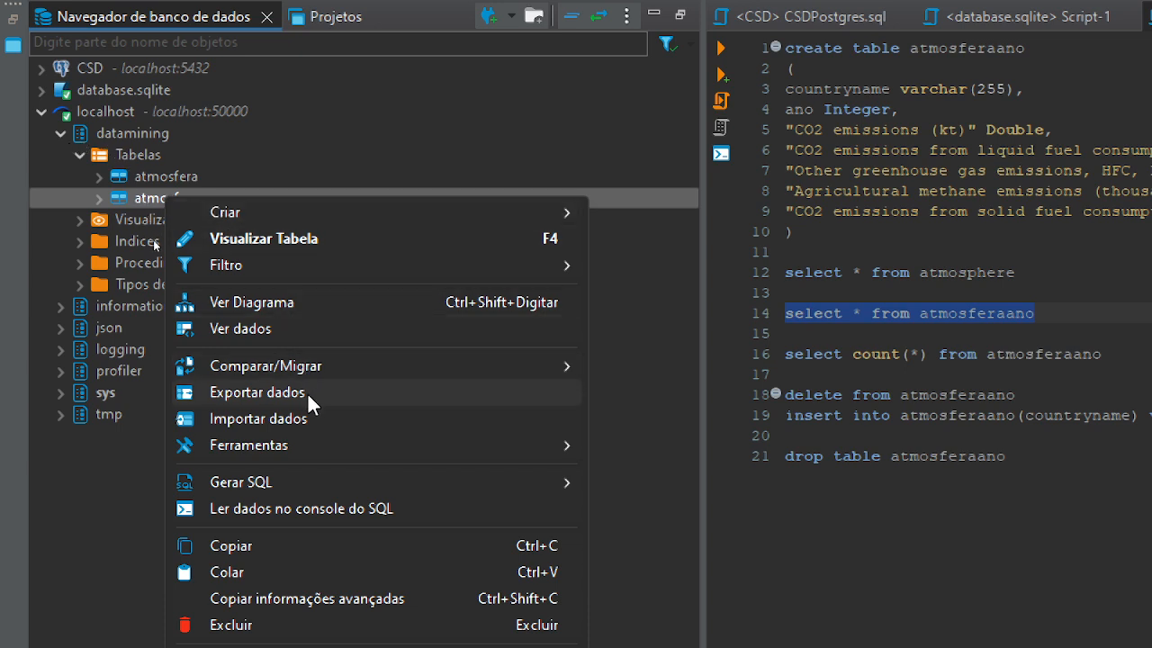
mouse_move(301, 491)
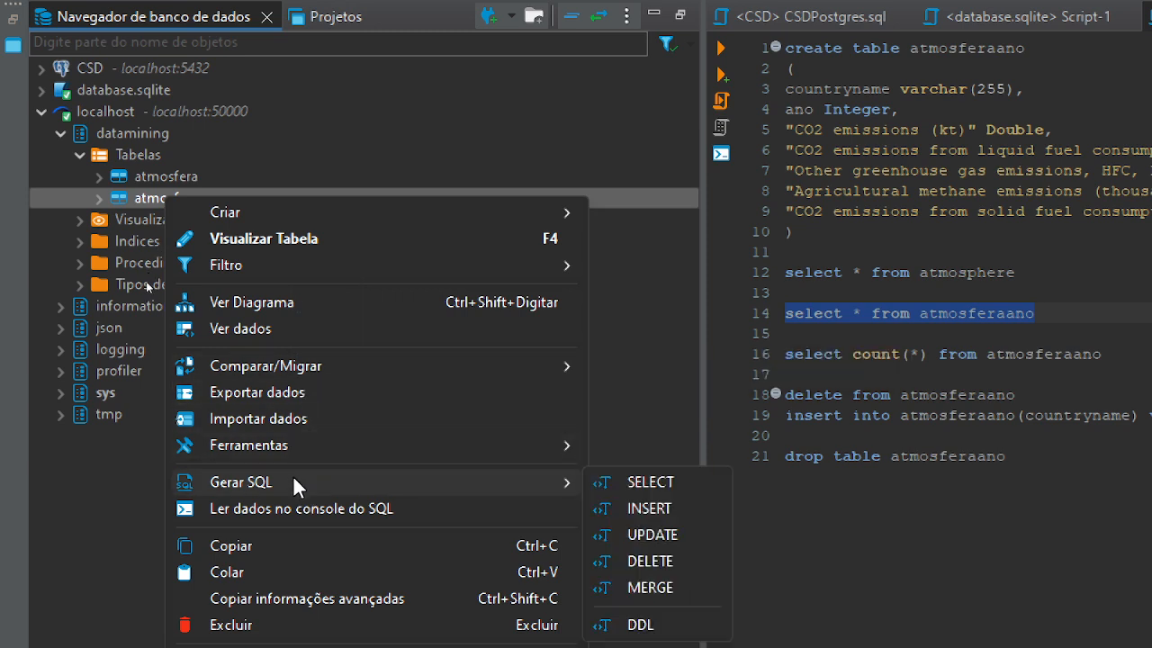
left_click(677, 509)
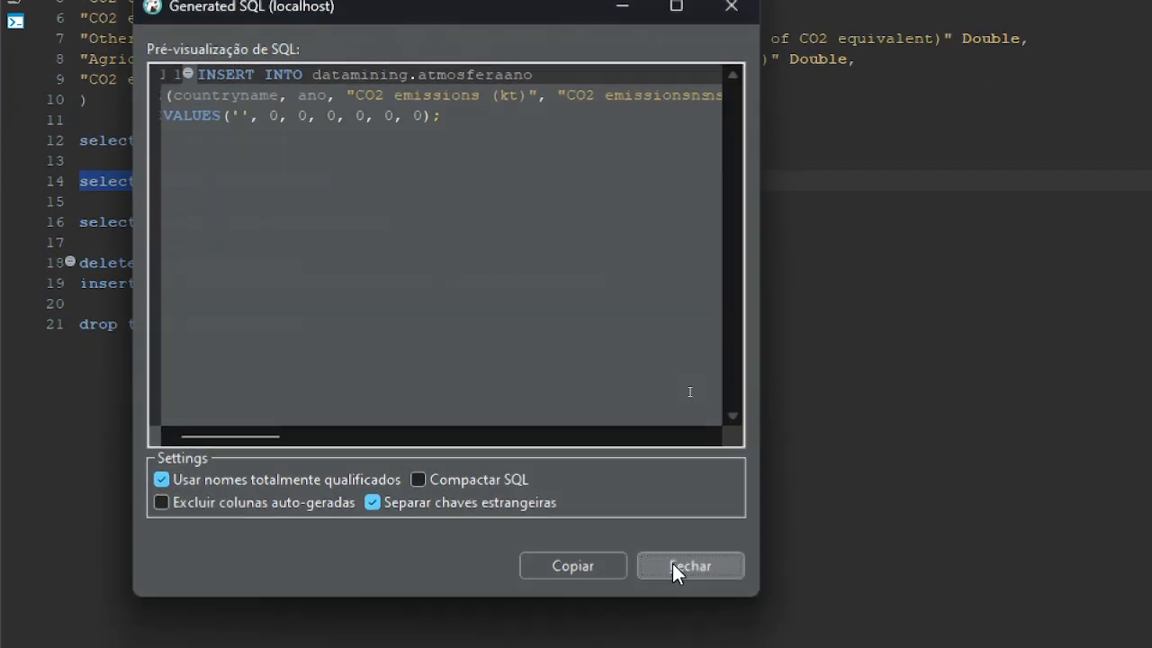
left_click(675, 570)
- Start a CSV data export of the atmosferaano table and proceed to the extraction settings
right_click(197, 133)
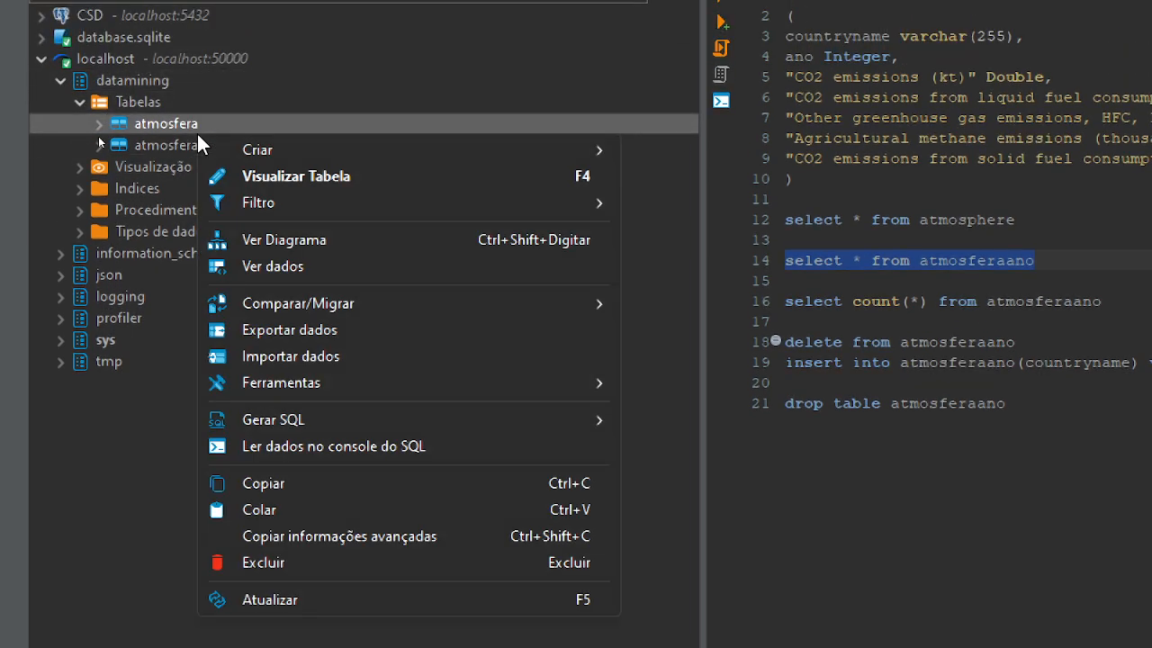
left_click(152, 145)
right_click(152, 145)
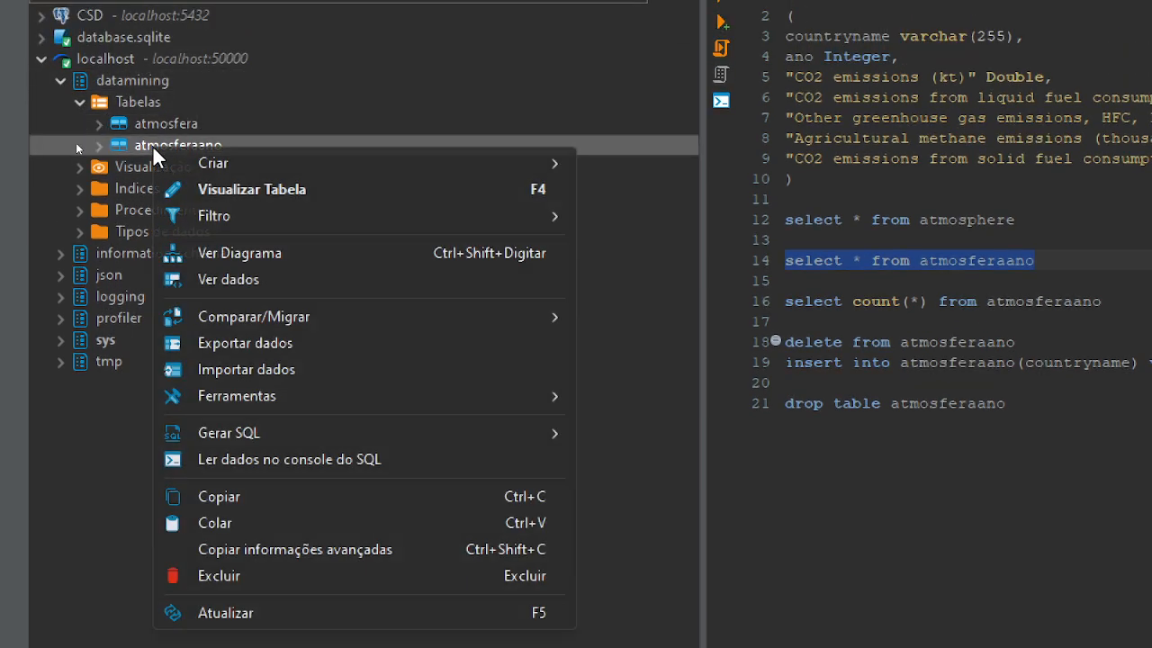
left_click(429, 345)
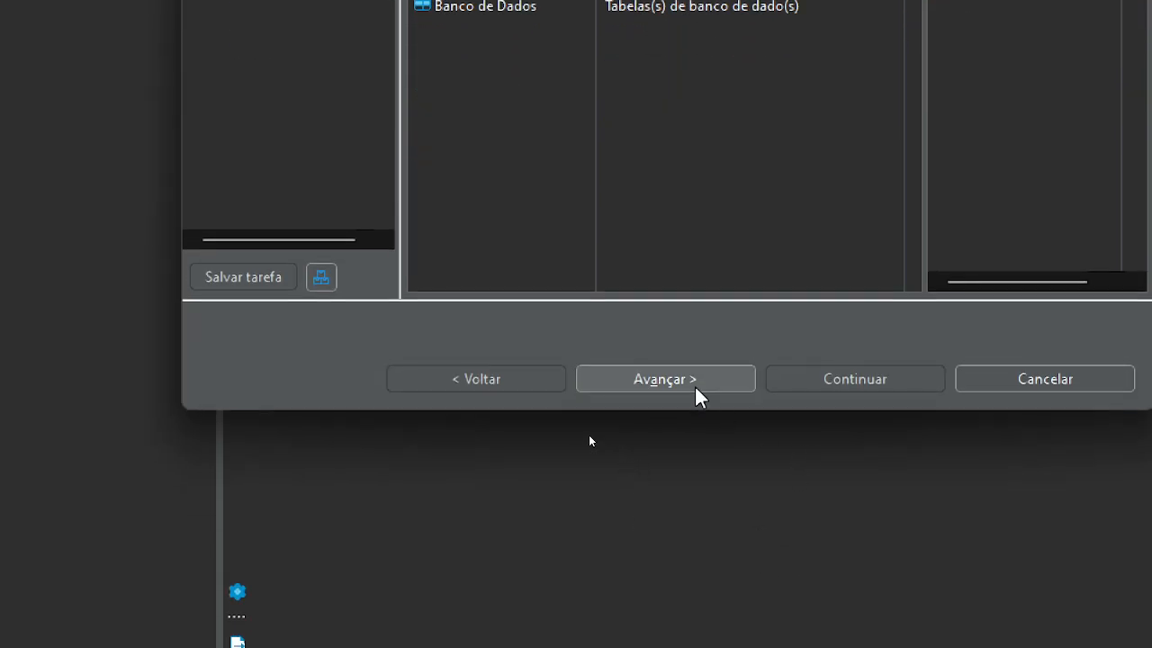
left_click(695, 386)
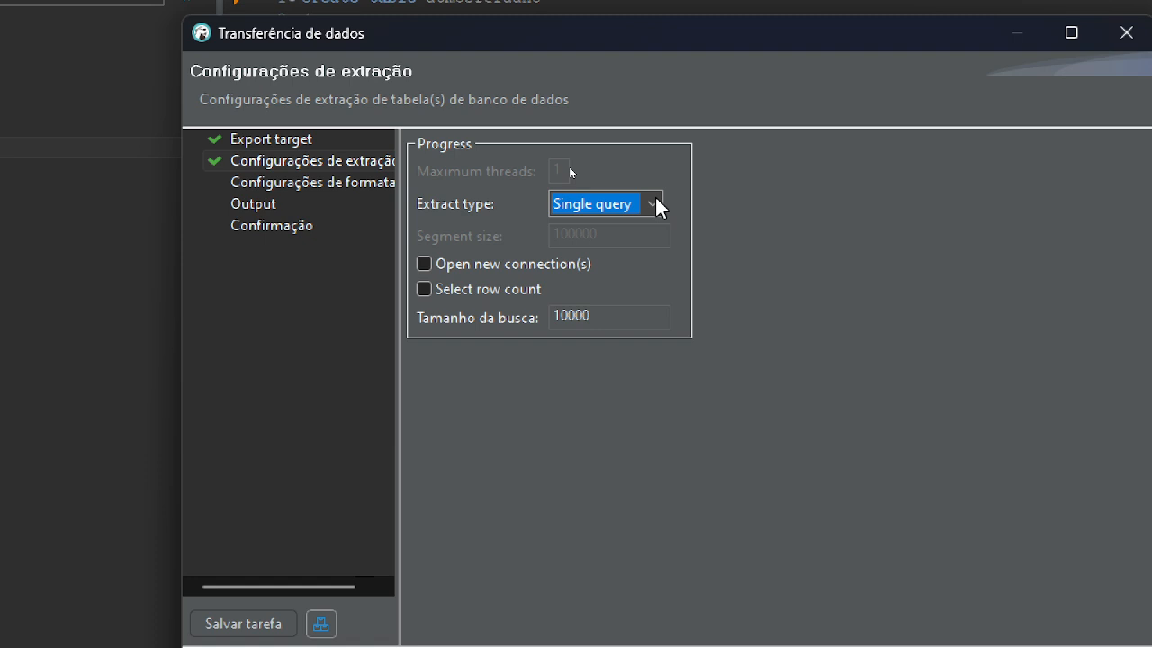
- Keep the extract type as Single query and proceed to the formatting settings
left_click(656, 204)
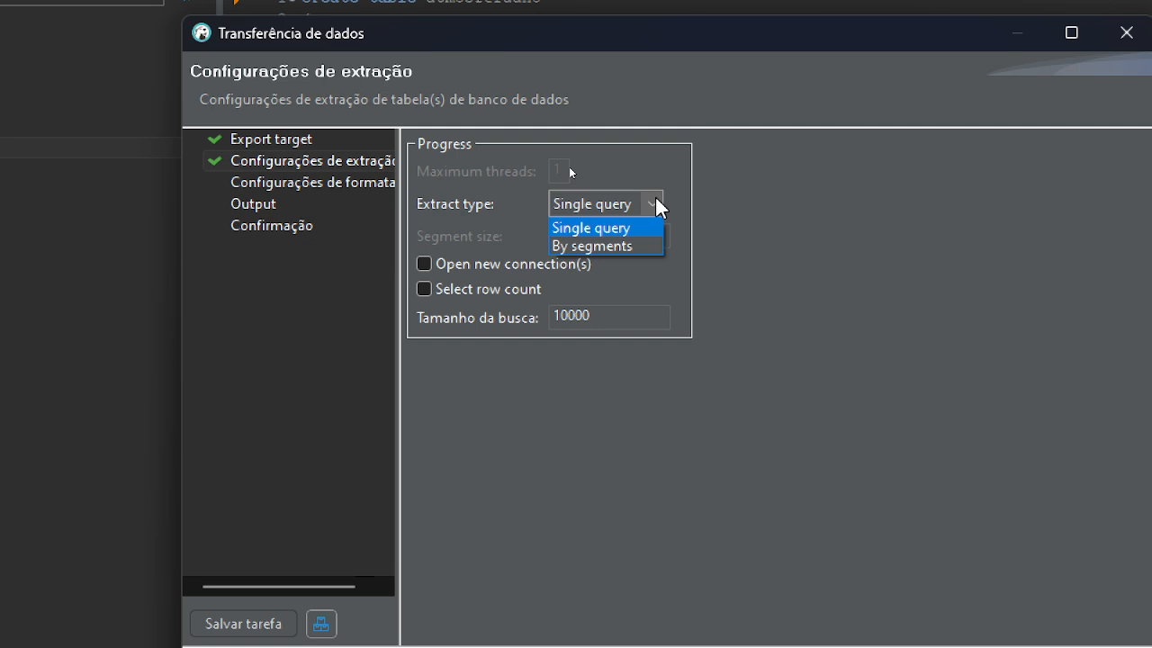
left_click(656, 205)
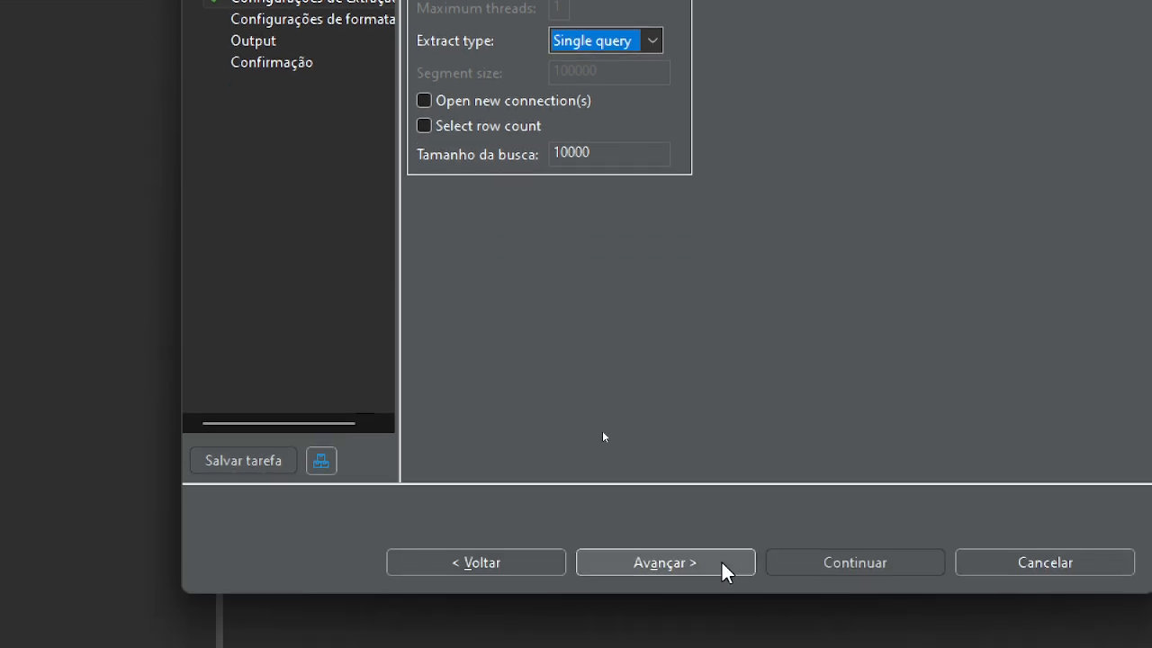
left_click(668, 537)
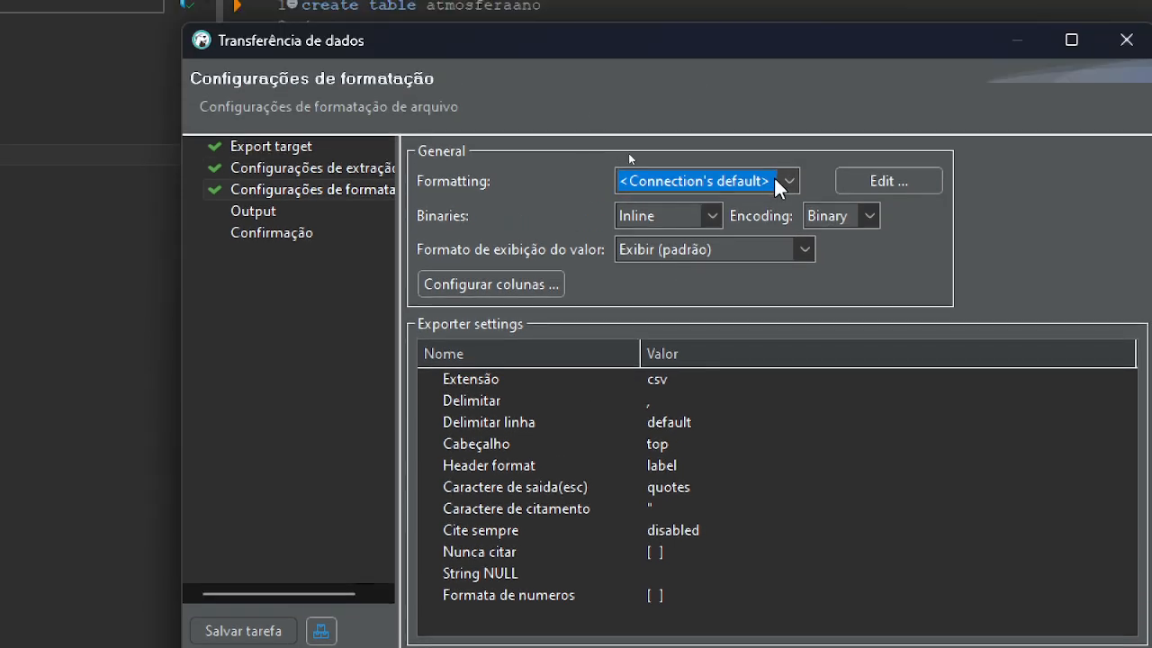
- Examine the available formatting profiles, binary encodings and binaries handling options for the export
left_click(786, 179)
left_click(786, 179)
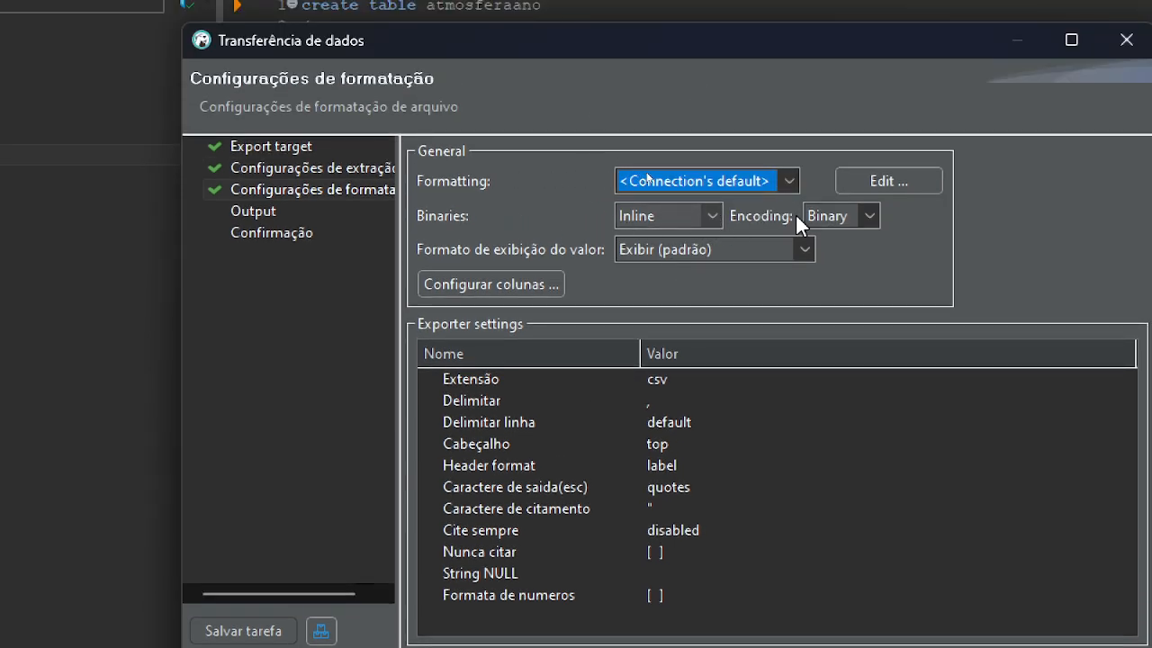
left_click(868, 216)
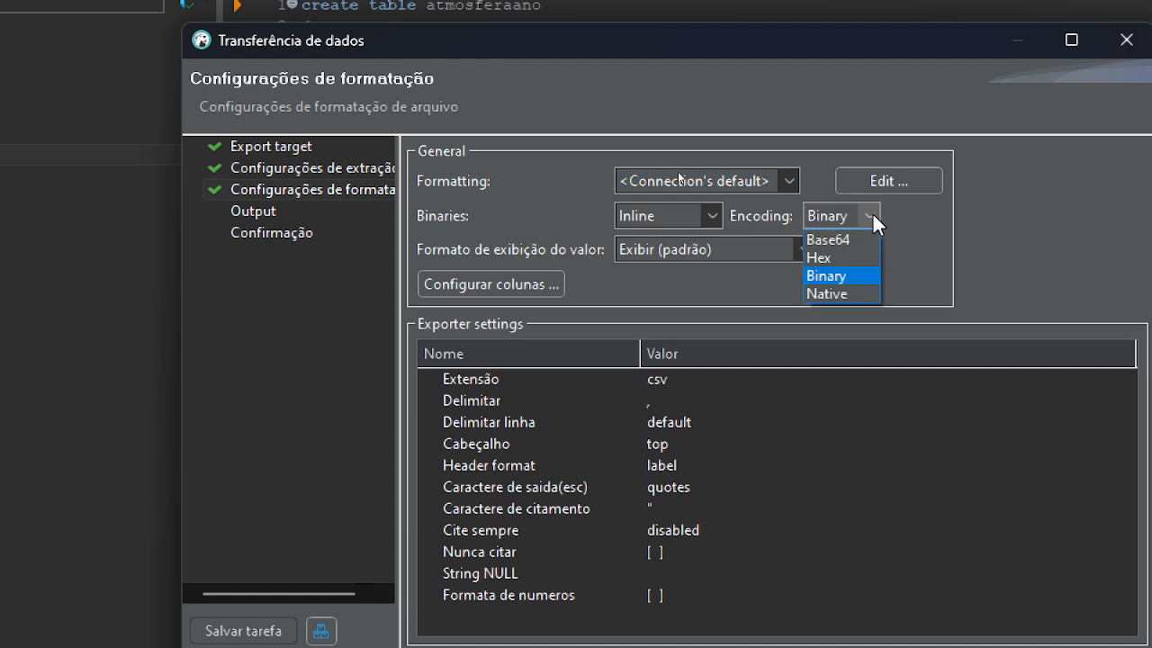
left_click(872, 213)
left_click(872, 213)
left_click(872, 213)
left_click(718, 206)
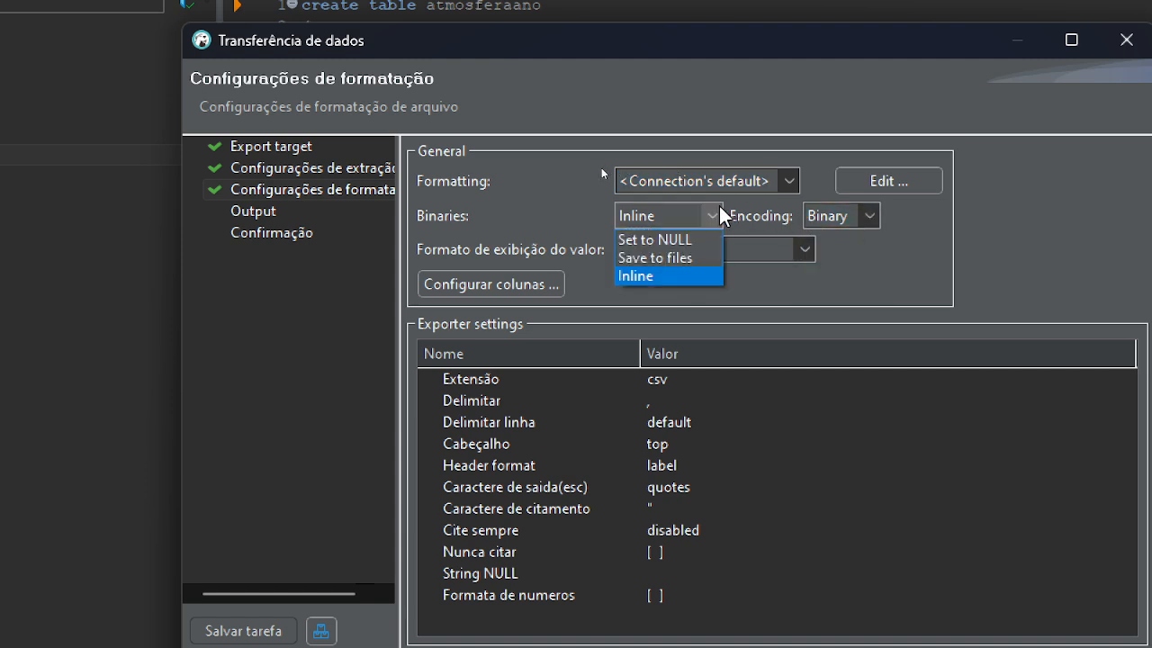
left_click(718, 205)
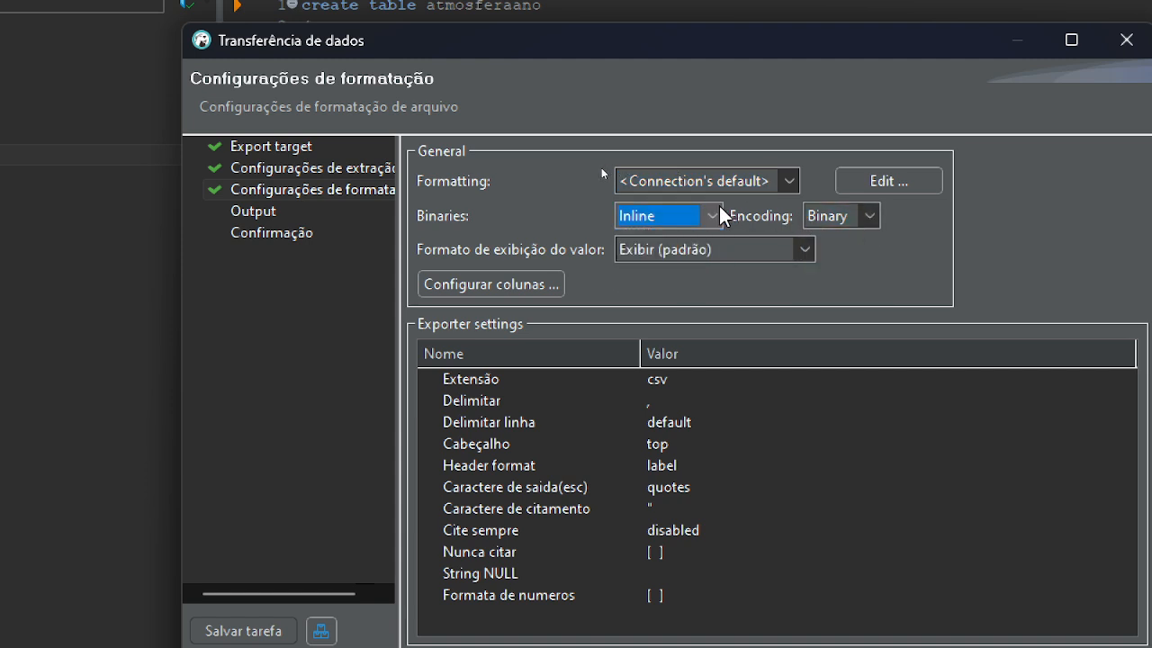
- Keep the default value display format and the csv extension, and proceed to the output settings
left_click(809, 249)
left_click(809, 251)
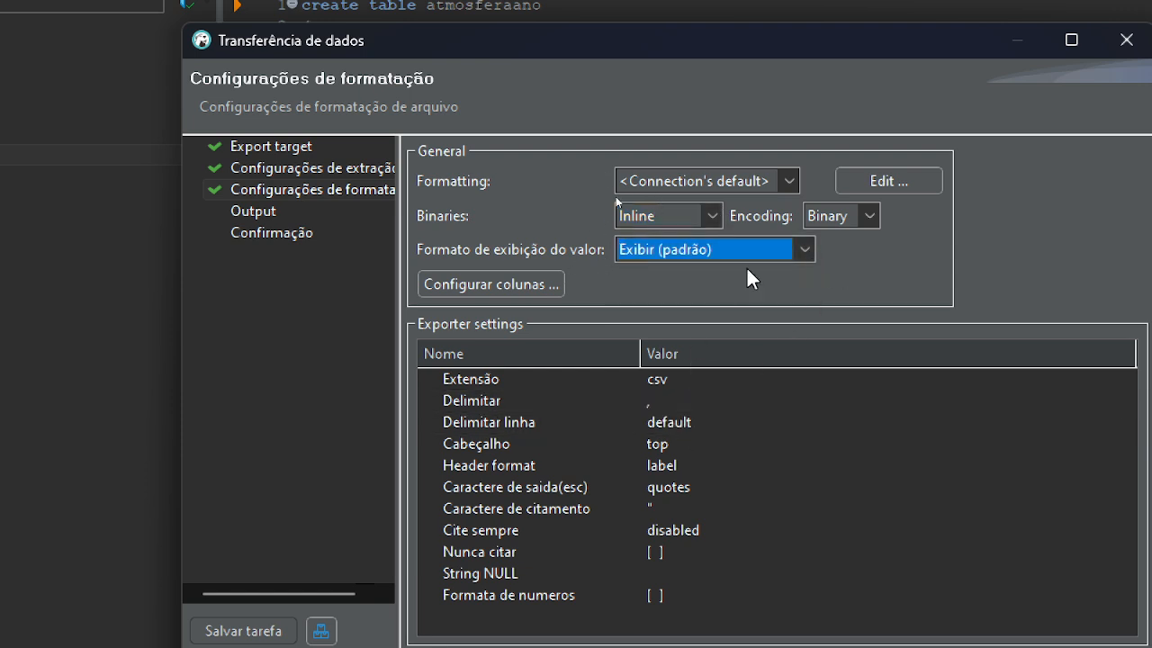
left_click(801, 247)
left_click(801, 248)
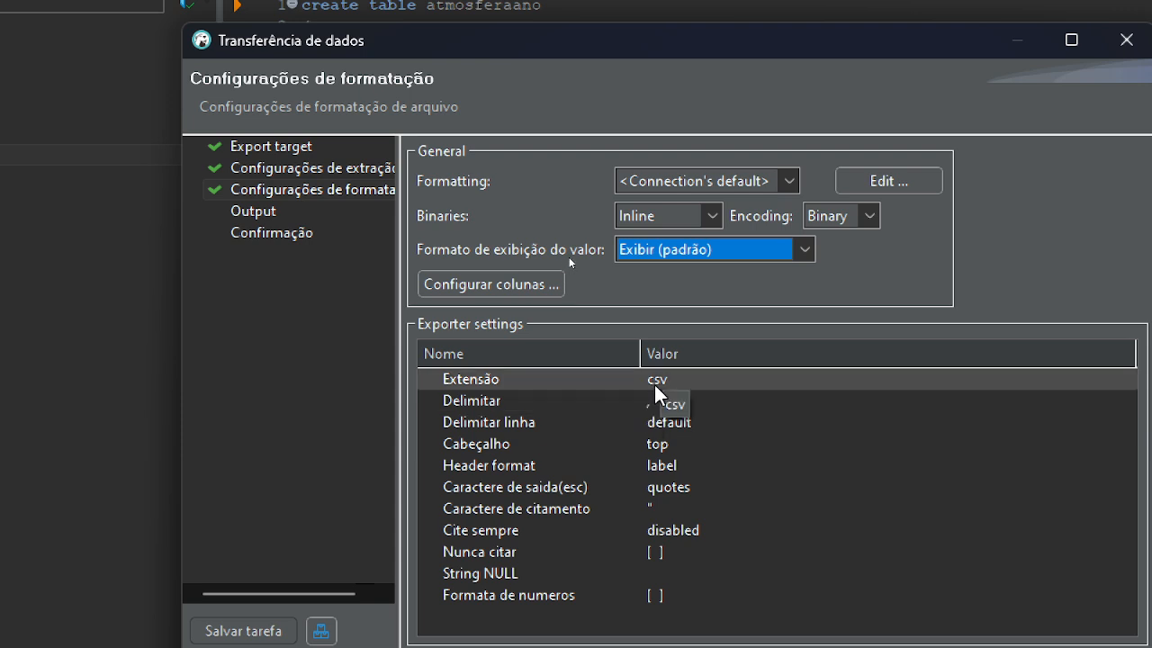
left_click(677, 386)
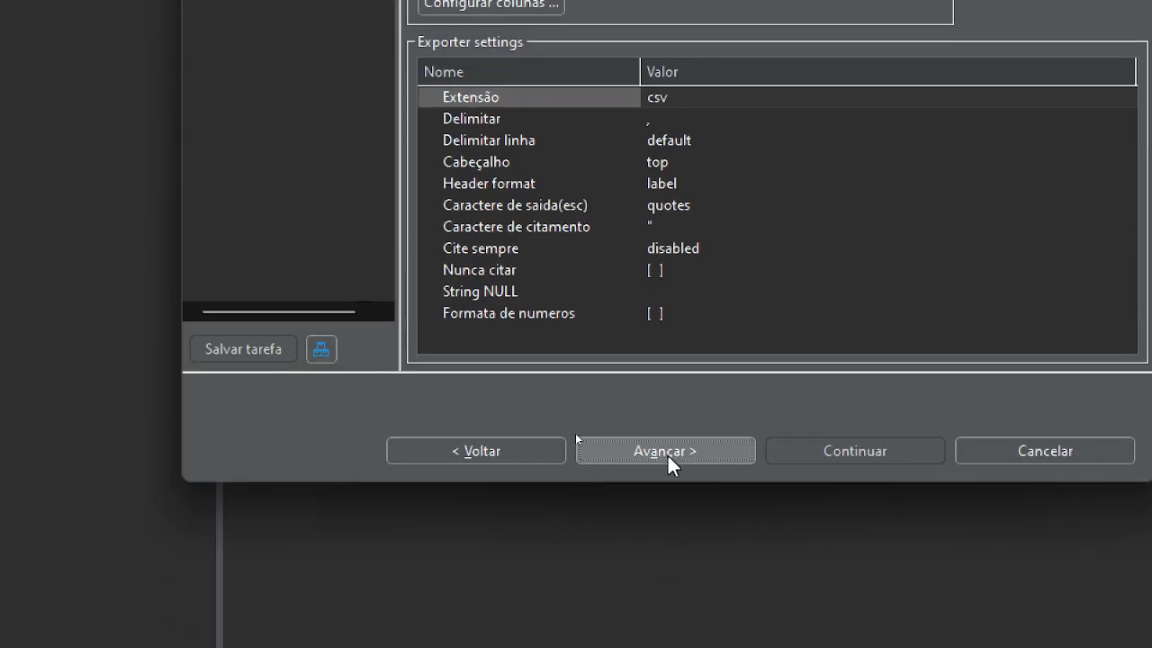
left_click(668, 455)
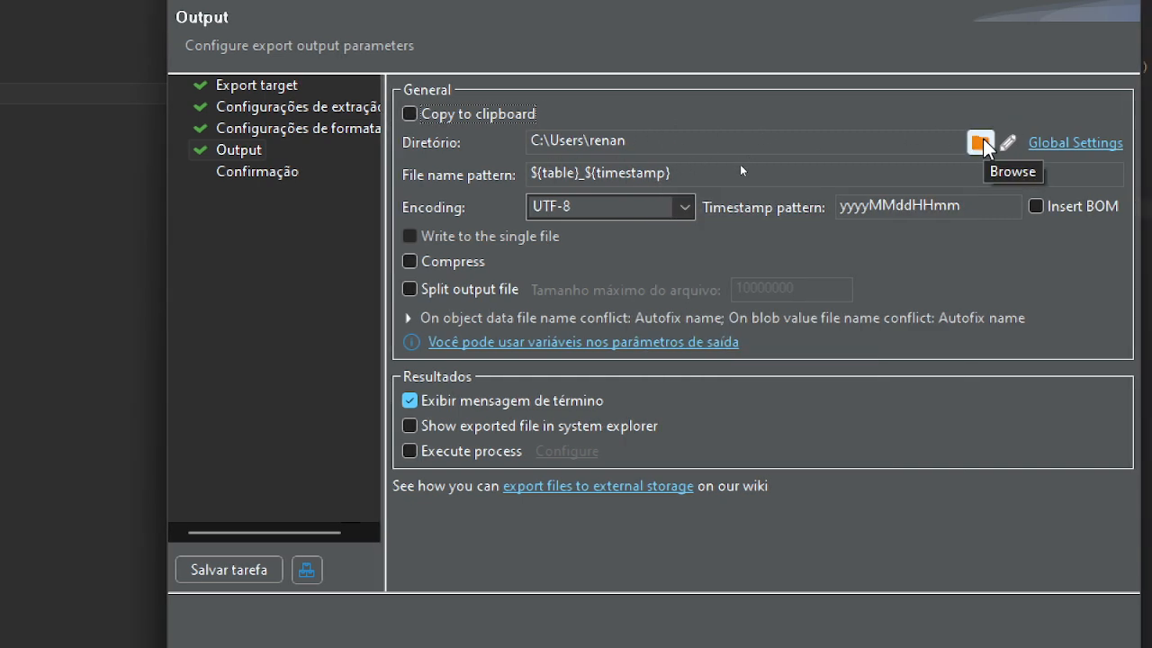
- Set the export output directory to D:\data-integration
left_click(980, 142)
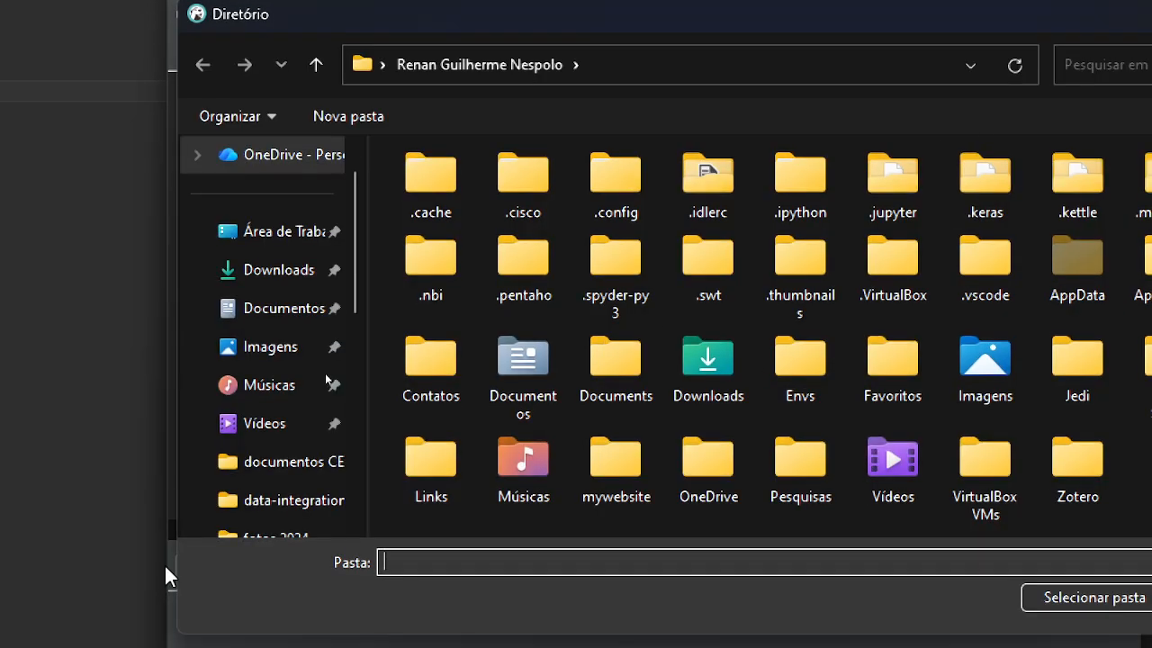
scroll(237, 388, "down", 1)
scroll(243, 396, "down", 3)
scroll(201, 342, "up", 3)
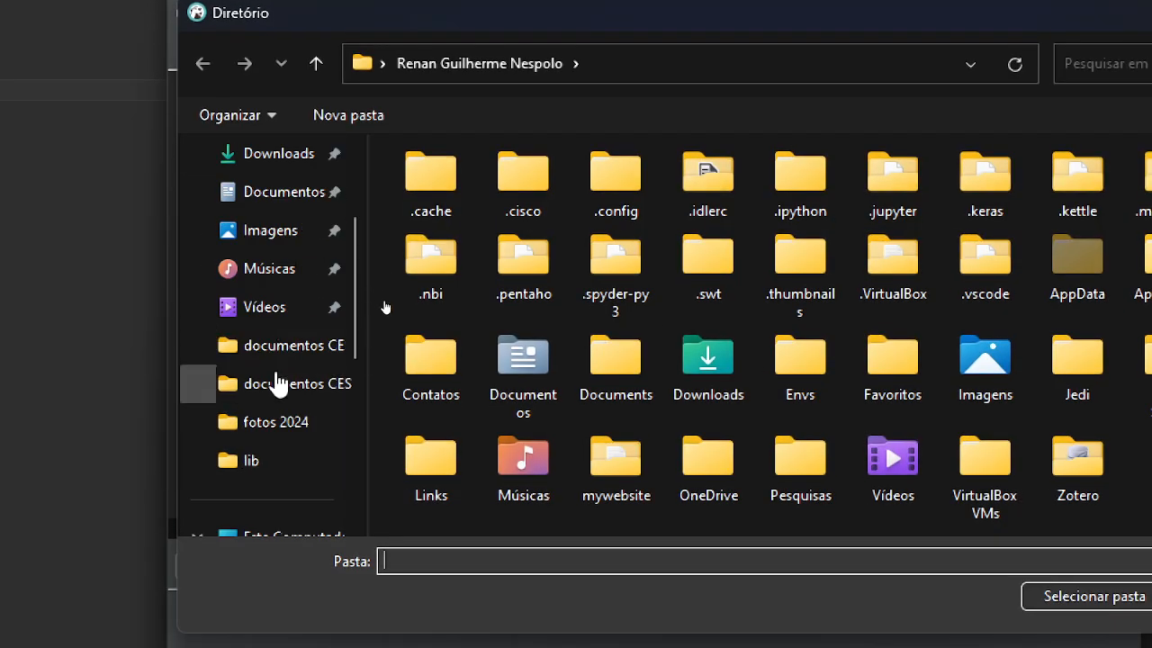
left_click(286, 409)
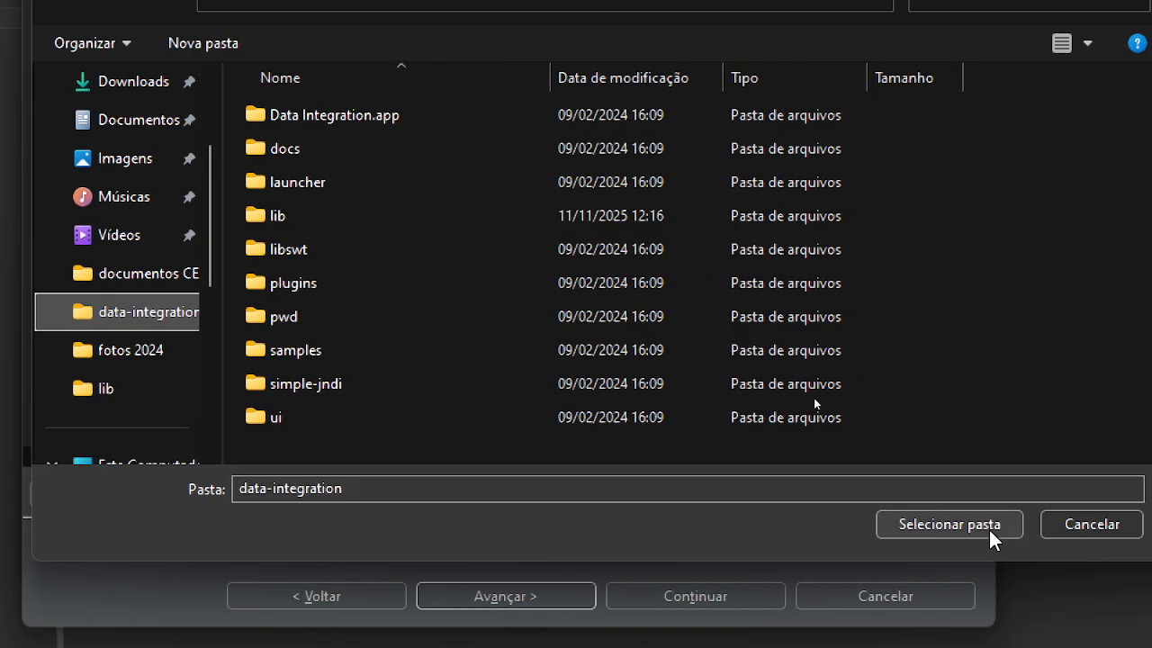
left_click(1132, 598)
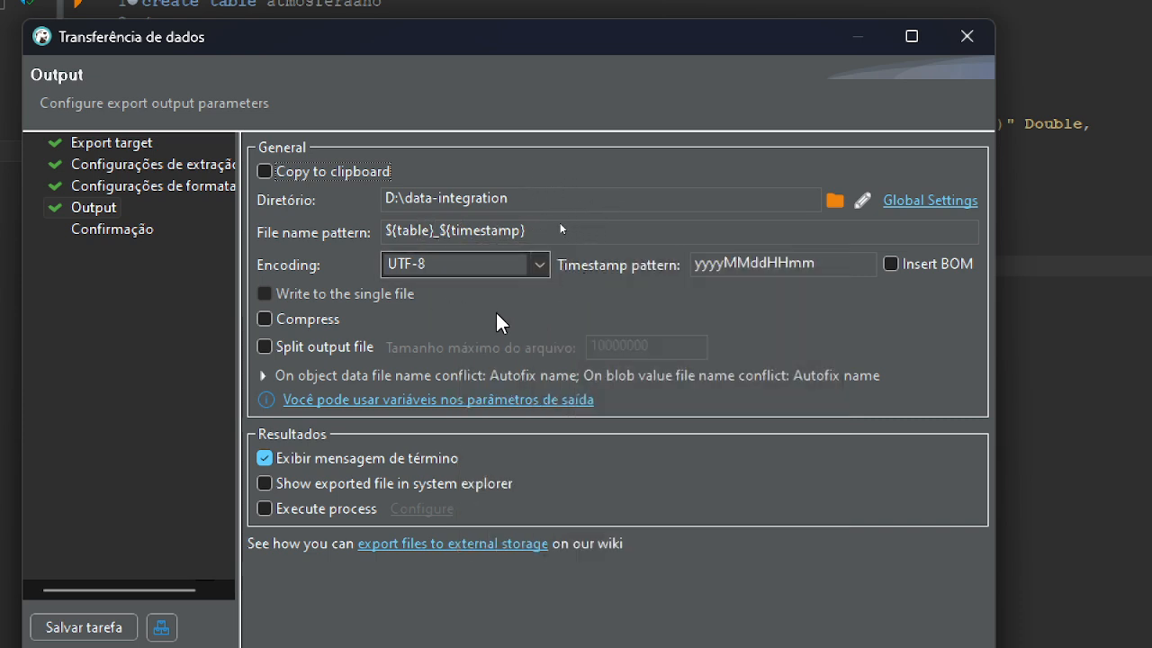
- Keep the output encoding as UTF-8, proceed to the confirmation page and run the export
left_click(540, 262)
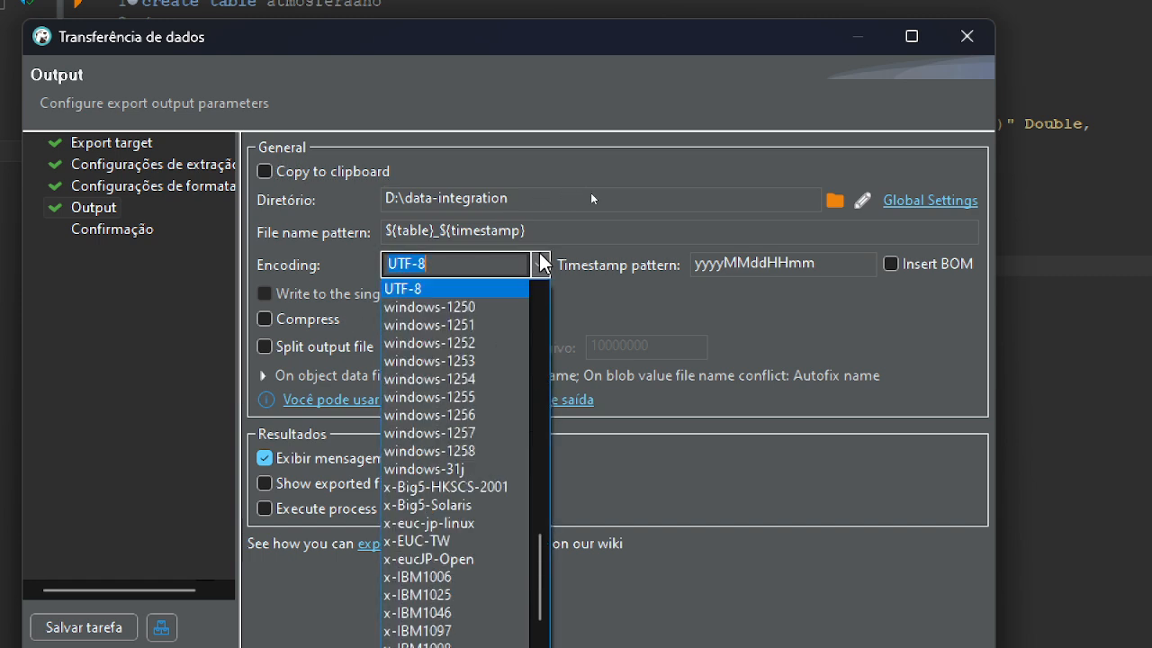
left_click(539, 261)
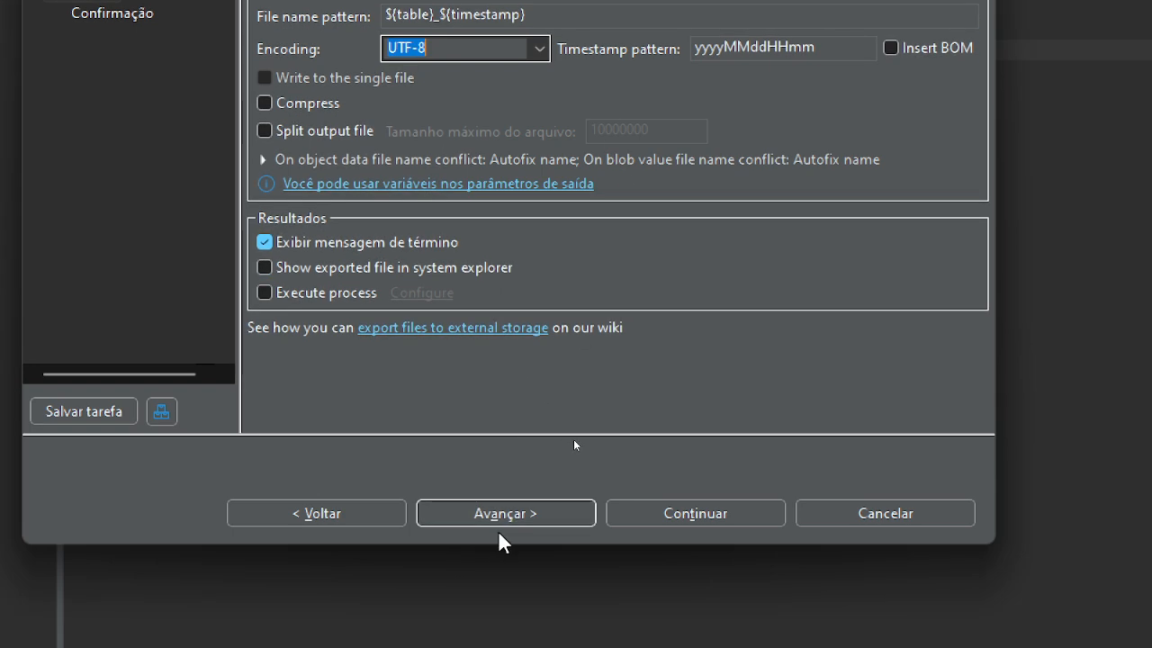
left_click(528, 568)
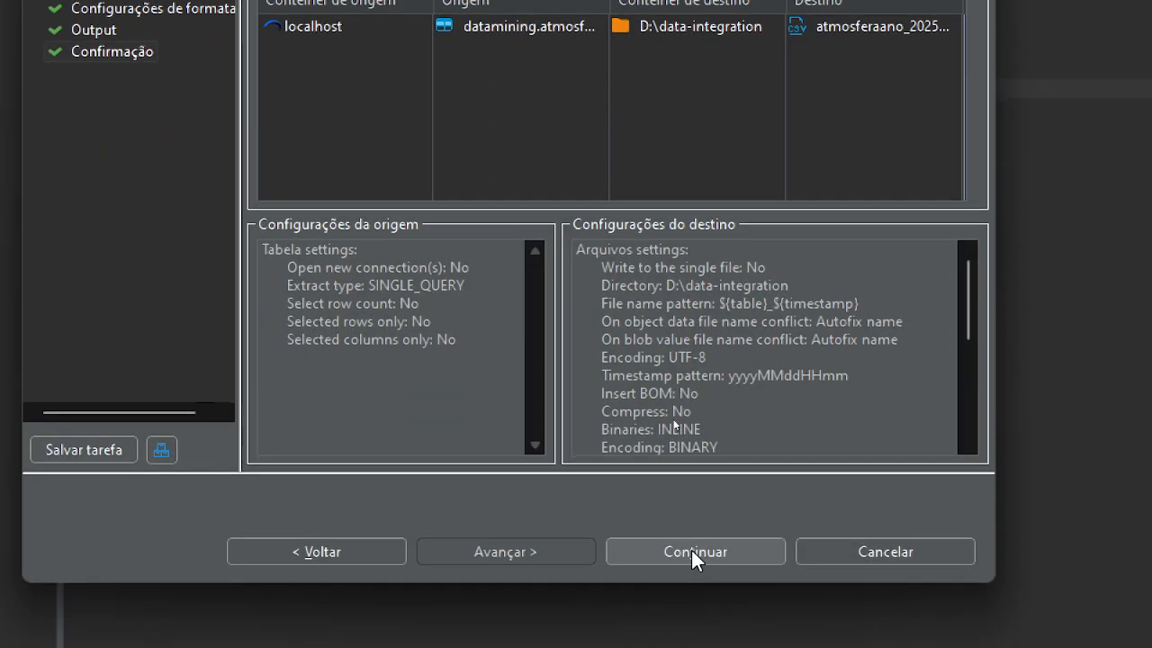
left_click(712, 549)
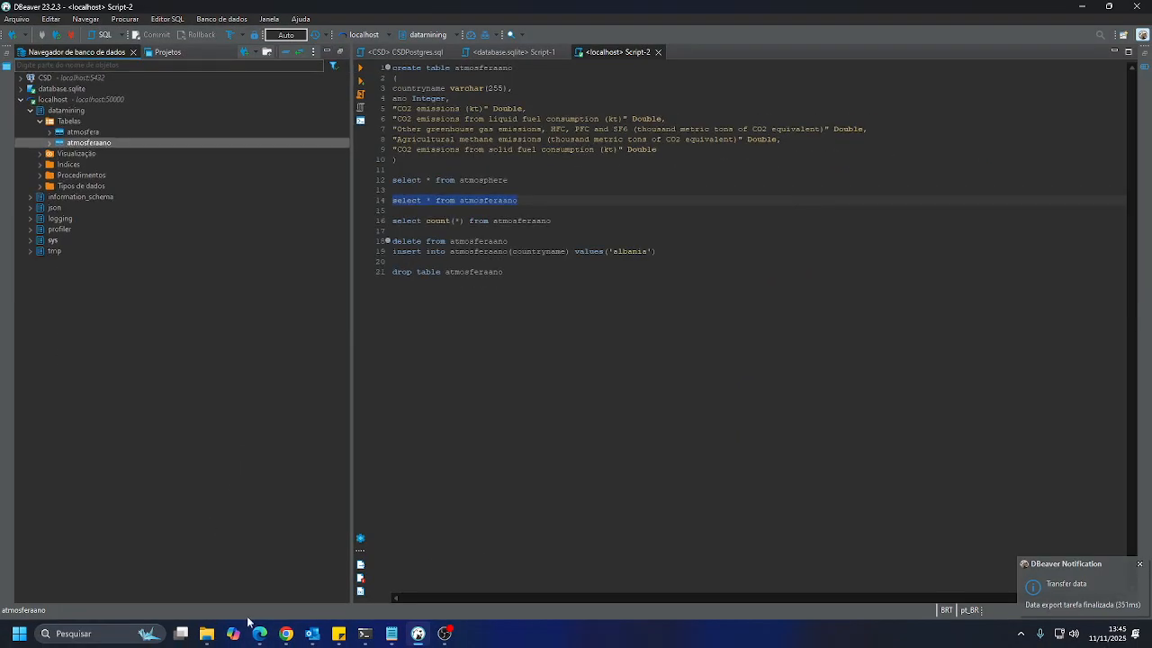
- Switch to File Explorer and open atmosferaano_202511111345.csv from the data-integration folder in Notepad++
left_click(206, 634)
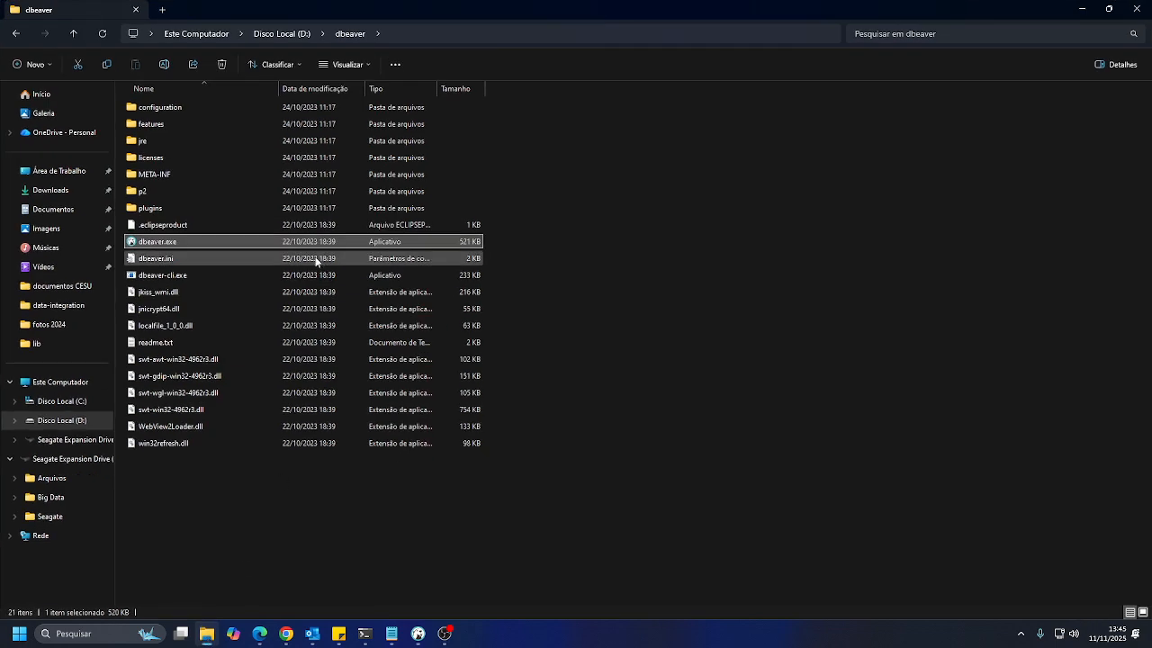
left_click(79, 307)
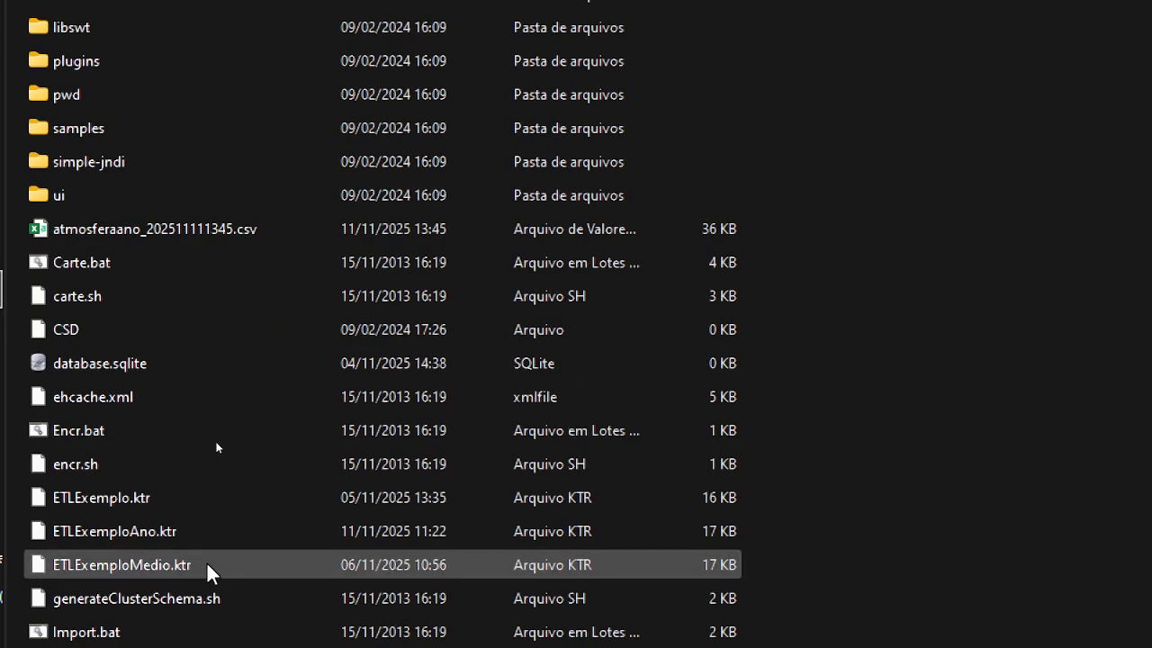
left_click(180, 230)
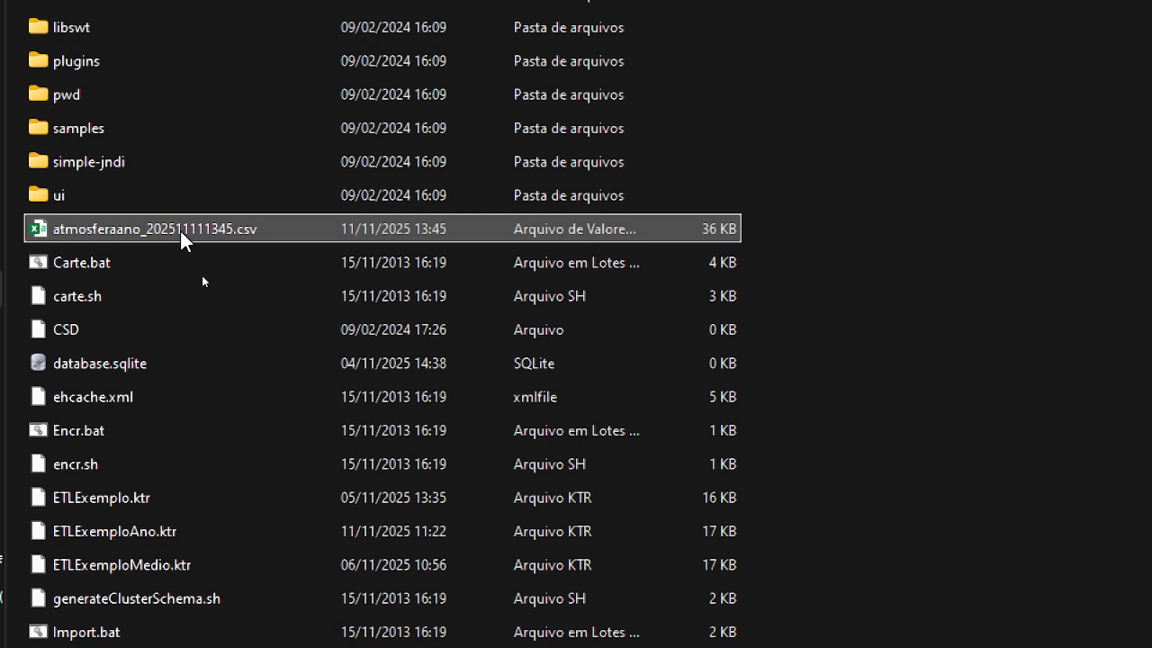
right_click(181, 230)
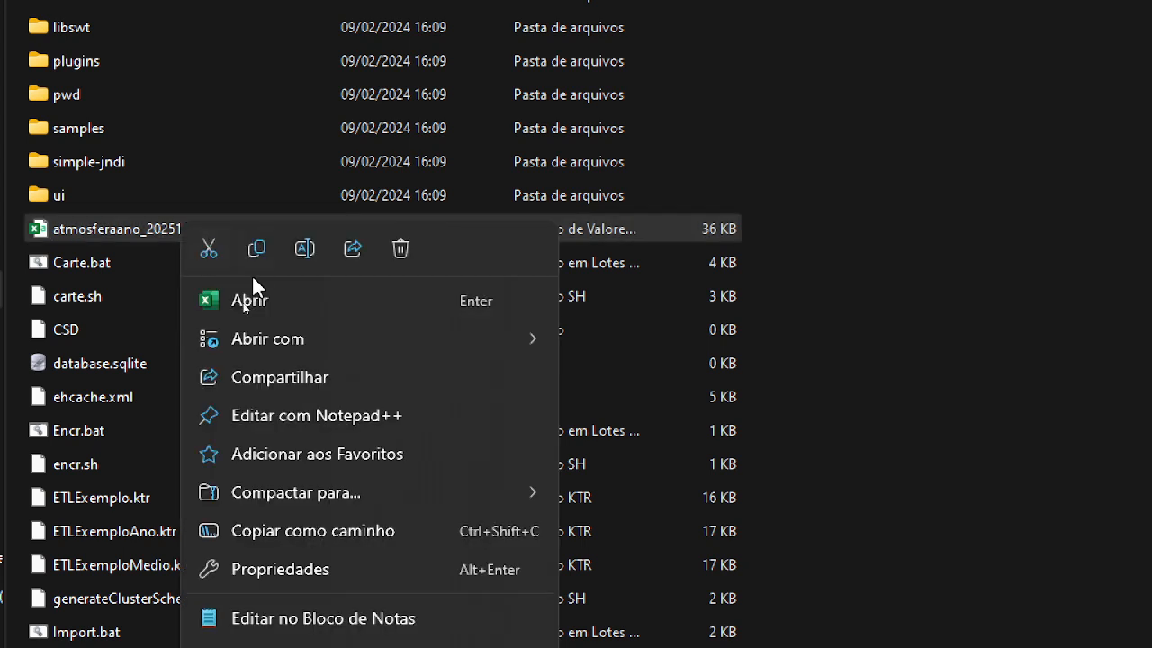
mouse_move(296, 338)
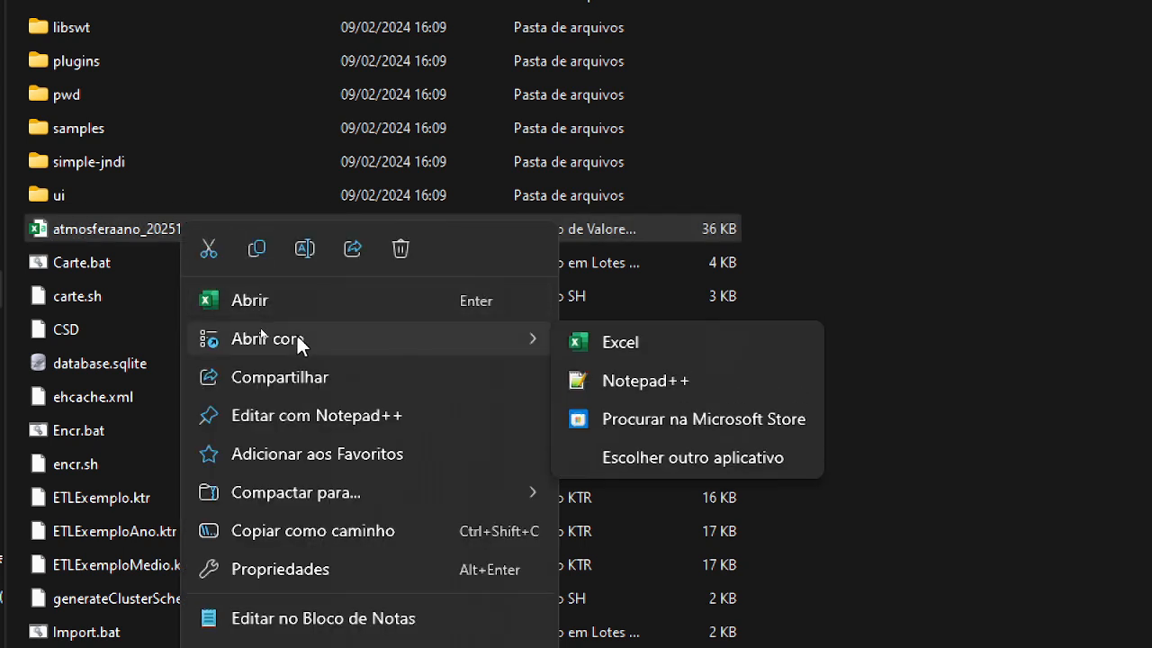
left_click(745, 396)
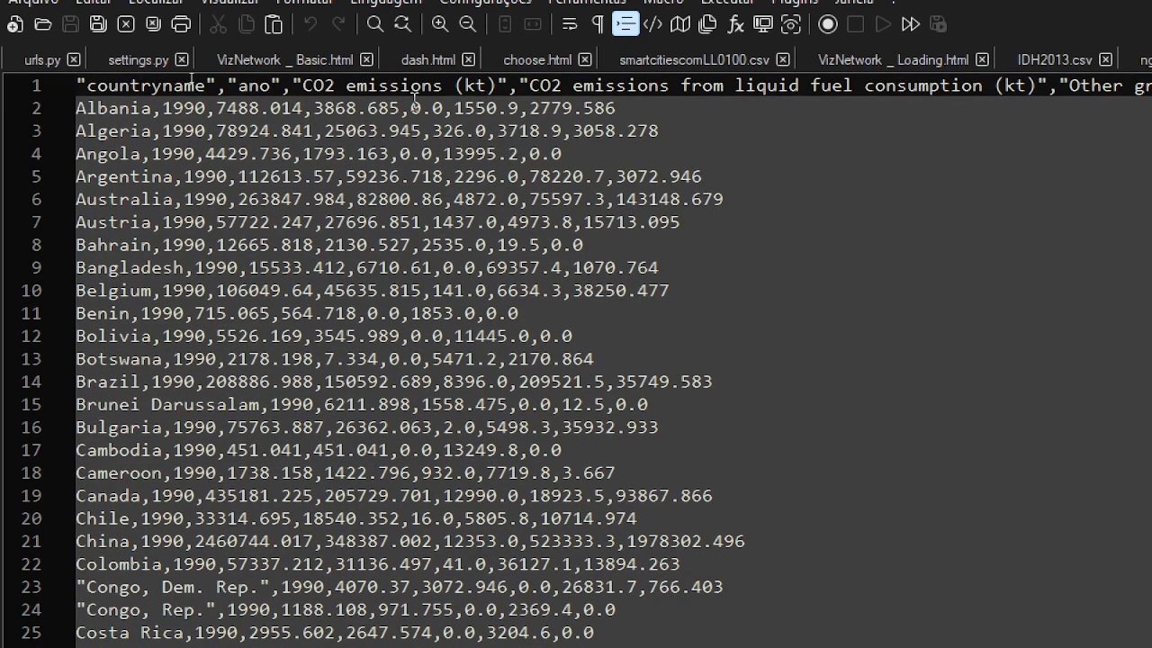
- Examine the Albania row's values field by field against the header columns, and close the CSV file
double_click(100, 108)
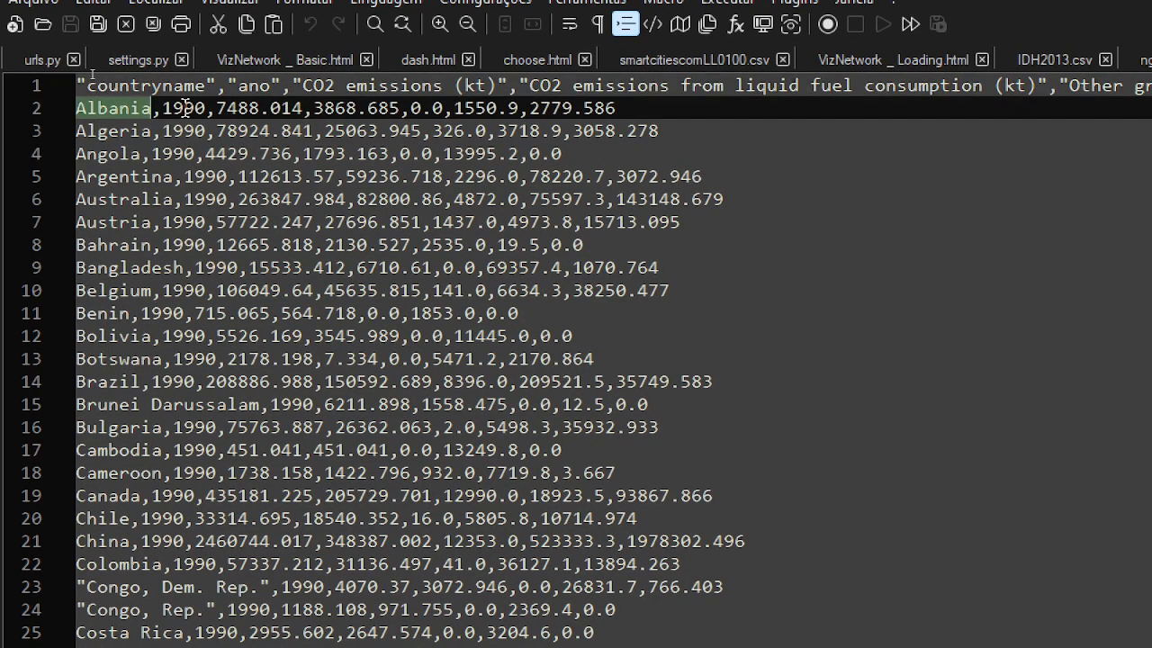
double_click(187, 108)
double_click(238, 108)
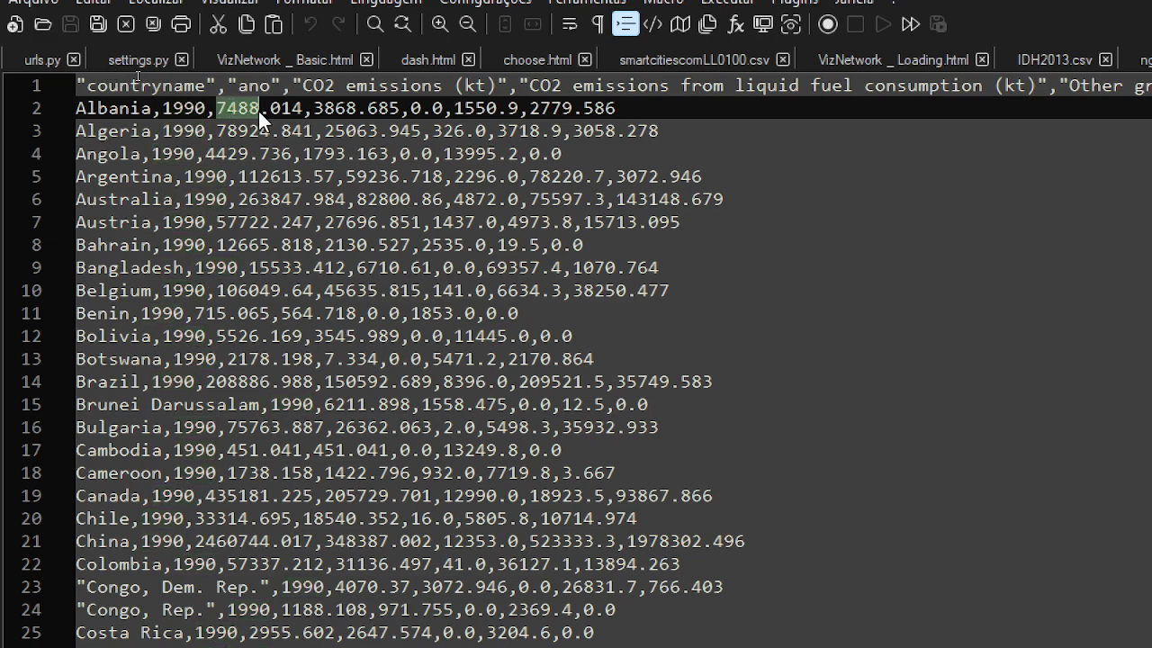
double_click(286, 108)
key("ctrl+shift+Left")
key("ctrl+shift+Left")
left_click_drag(528, 108, 452, 108)
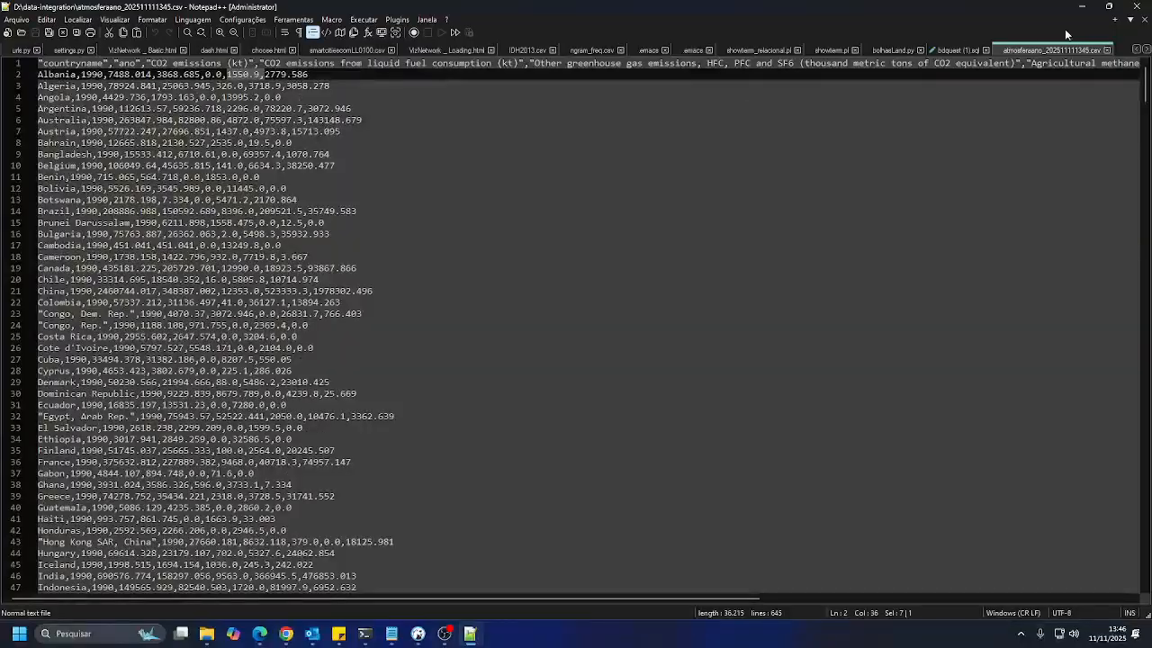
left_click(1107, 50)
left_click(1082, 6)
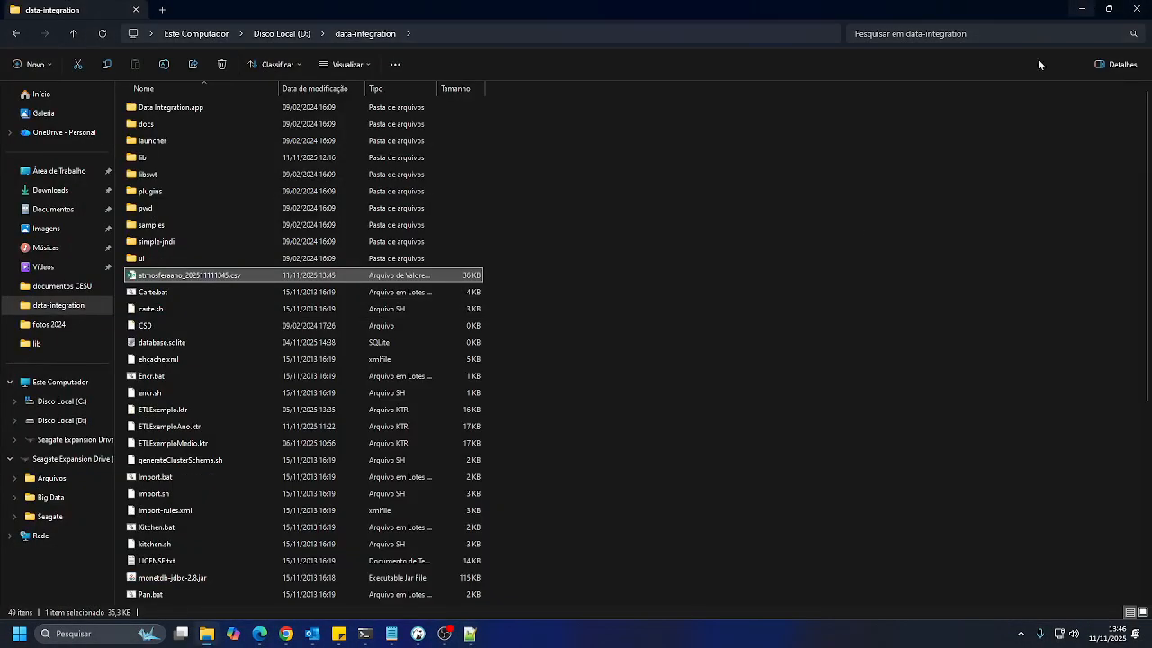
- Switch to DBeaver, start a data export of the atmosferaano table with SQL INSERT statements as the target, and proceed to the extraction settings
left_click(418, 634)
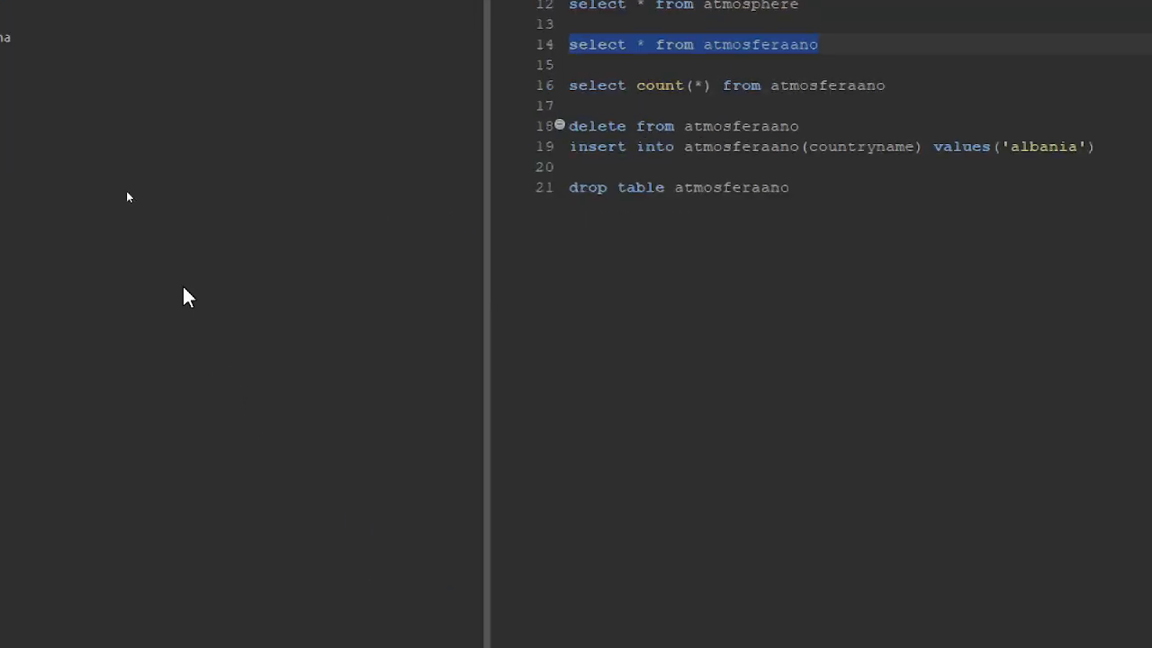
right_click(155, 283)
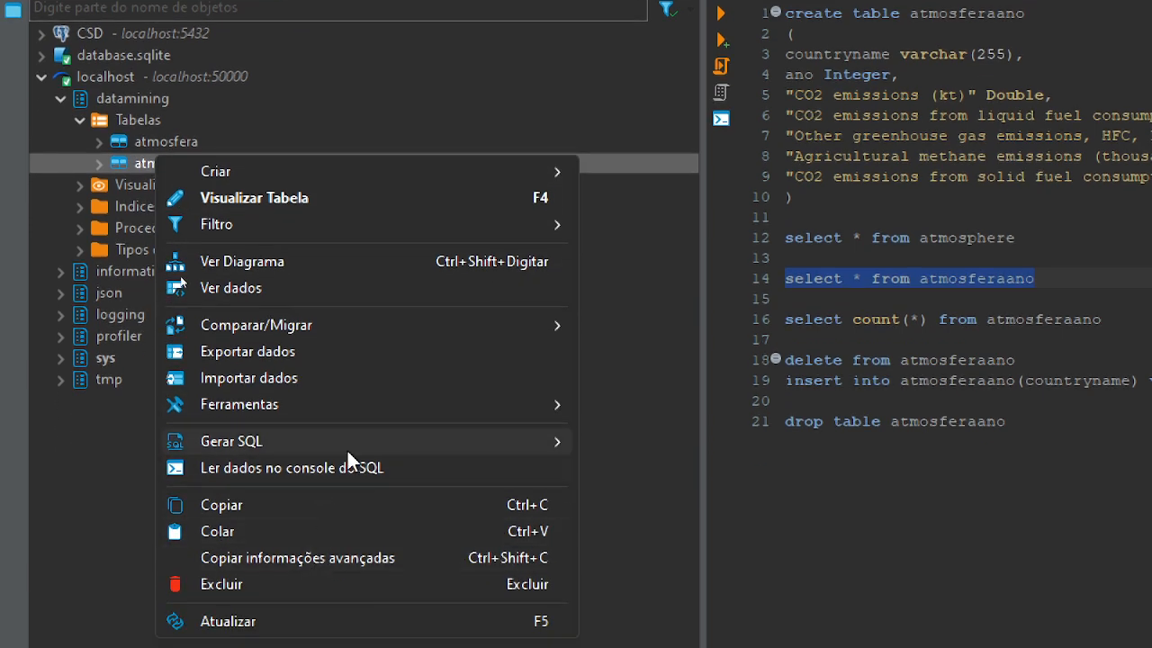
left_click(354, 354)
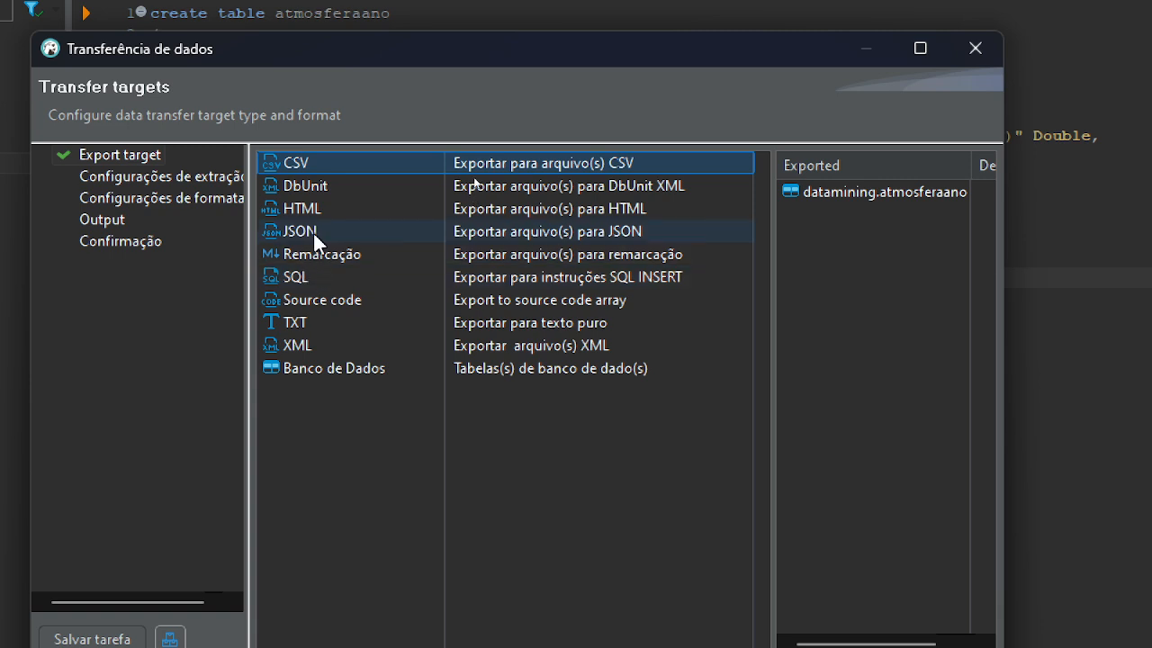
left_click(315, 278)
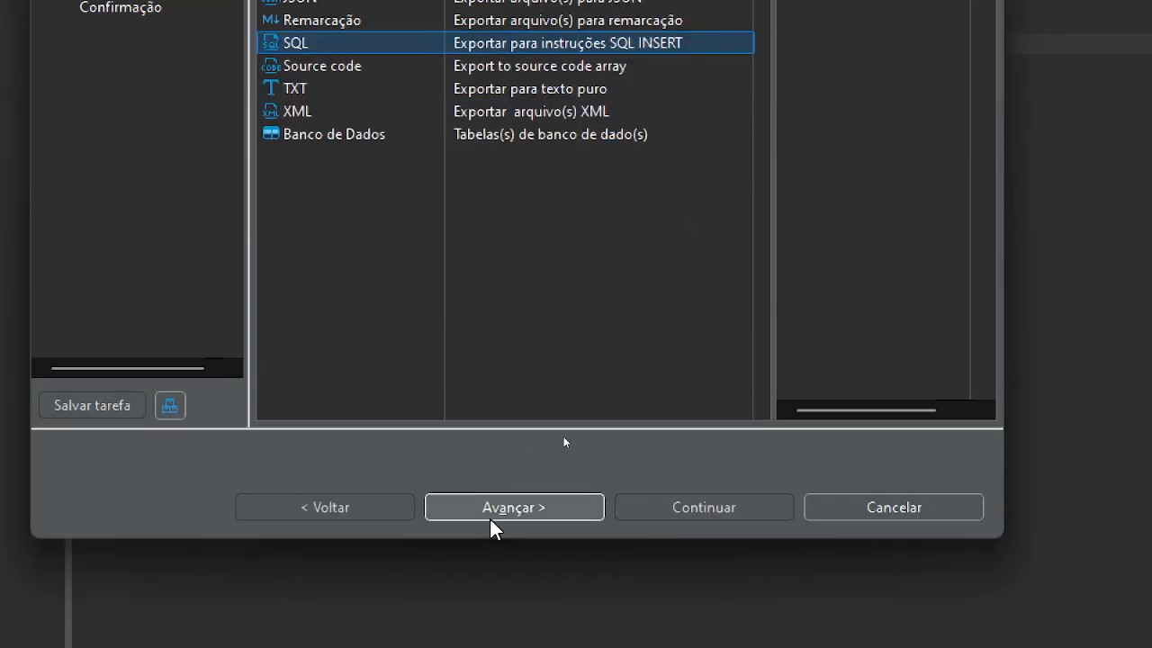
left_click(548, 512)
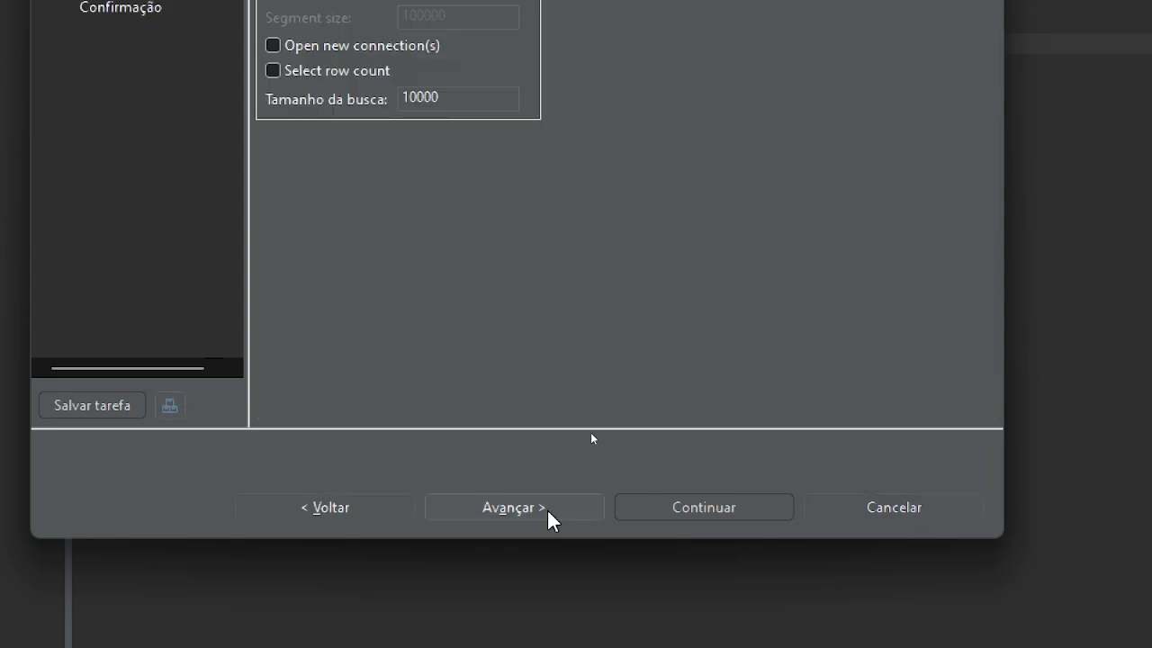
left_click(352, 515)
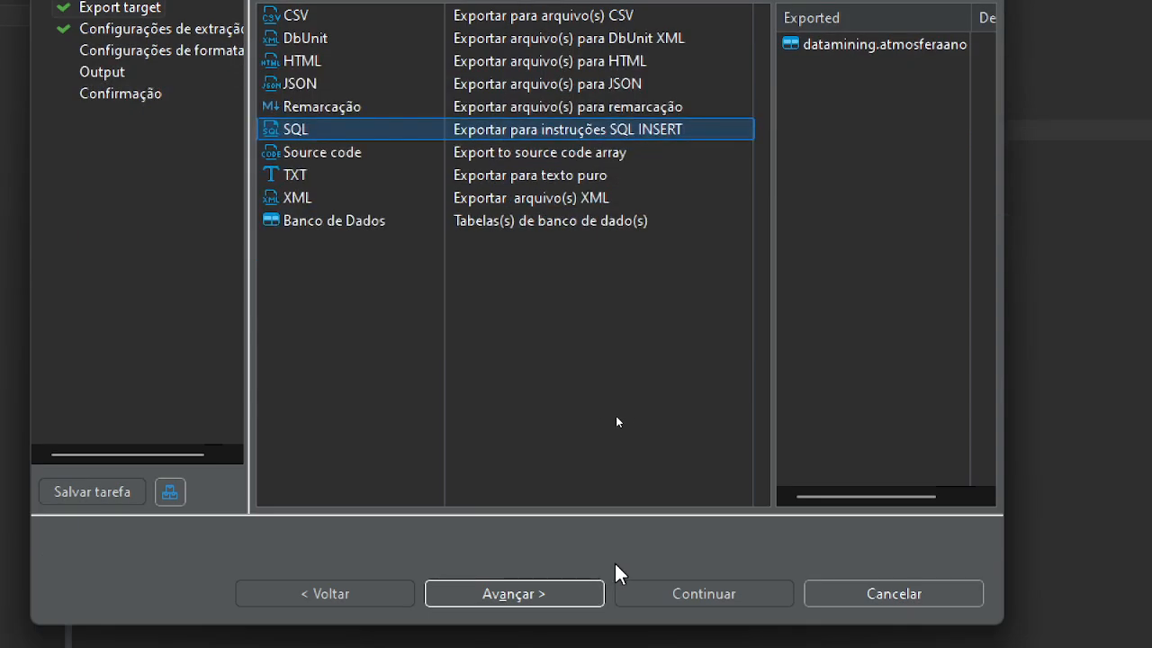
left_click(553, 553)
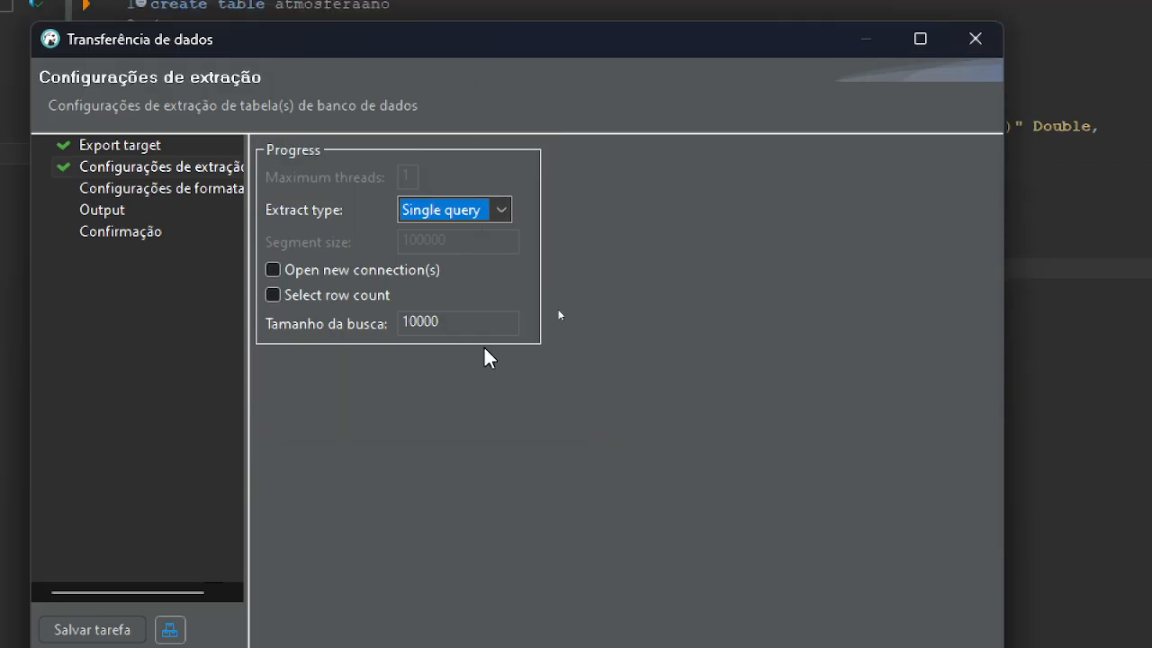
- Keep the default extraction, format and output settings, and run the SQL export to D:\data-integration
left_click(511, 550)
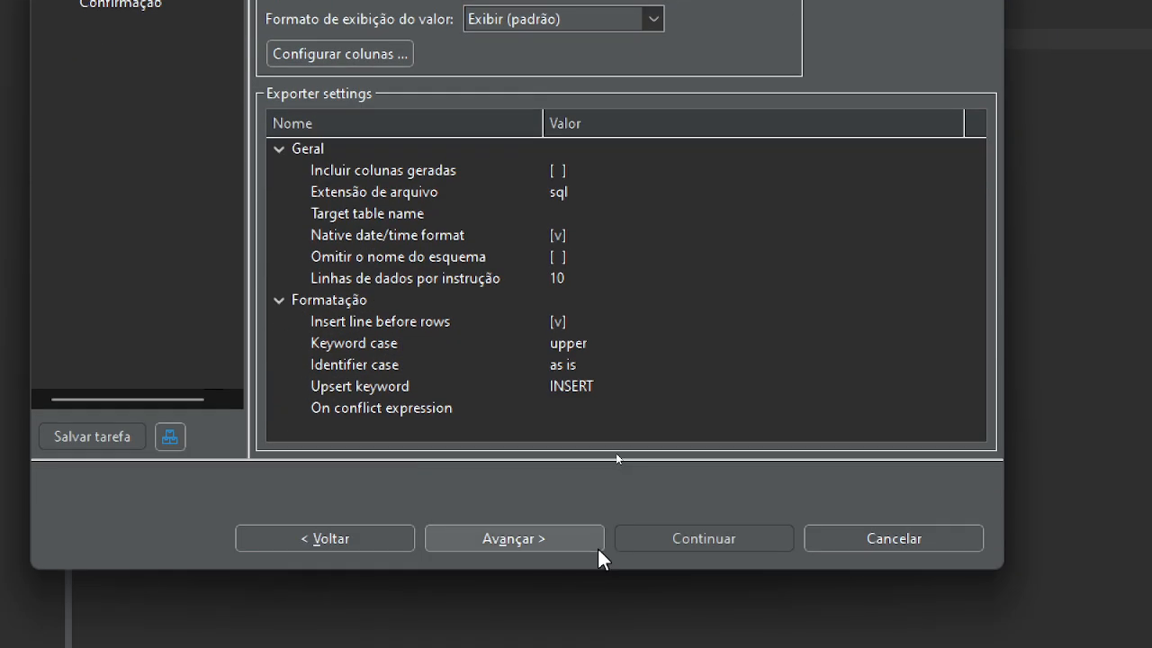
left_click(596, 539)
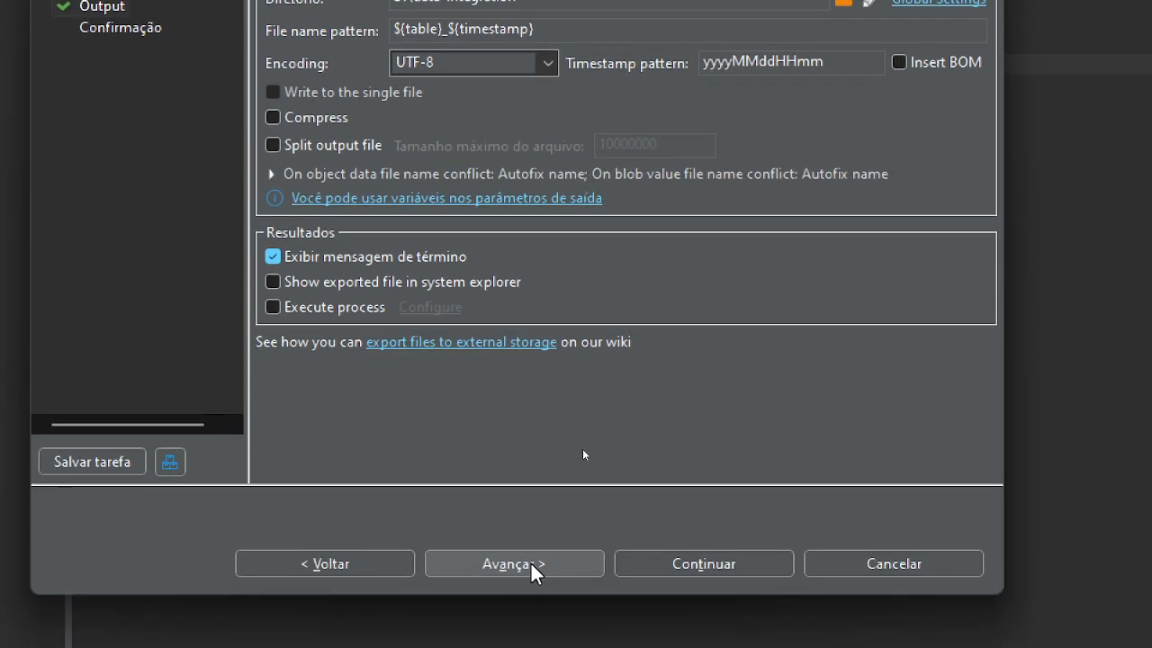
left_click(531, 565)
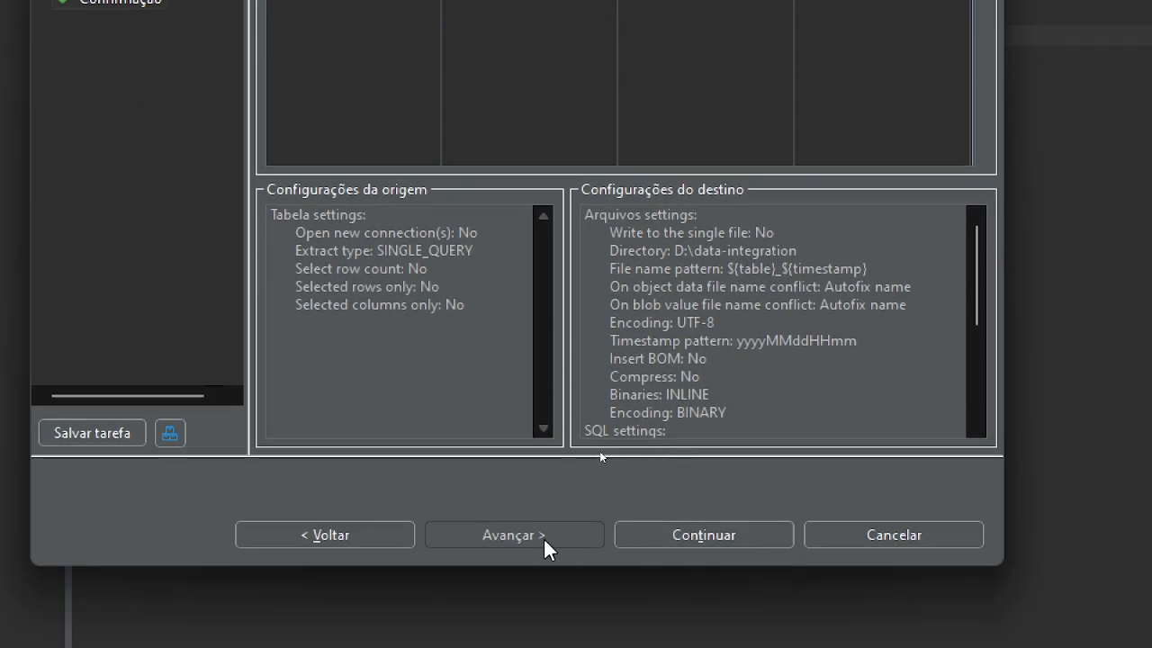
left_click(671, 533)
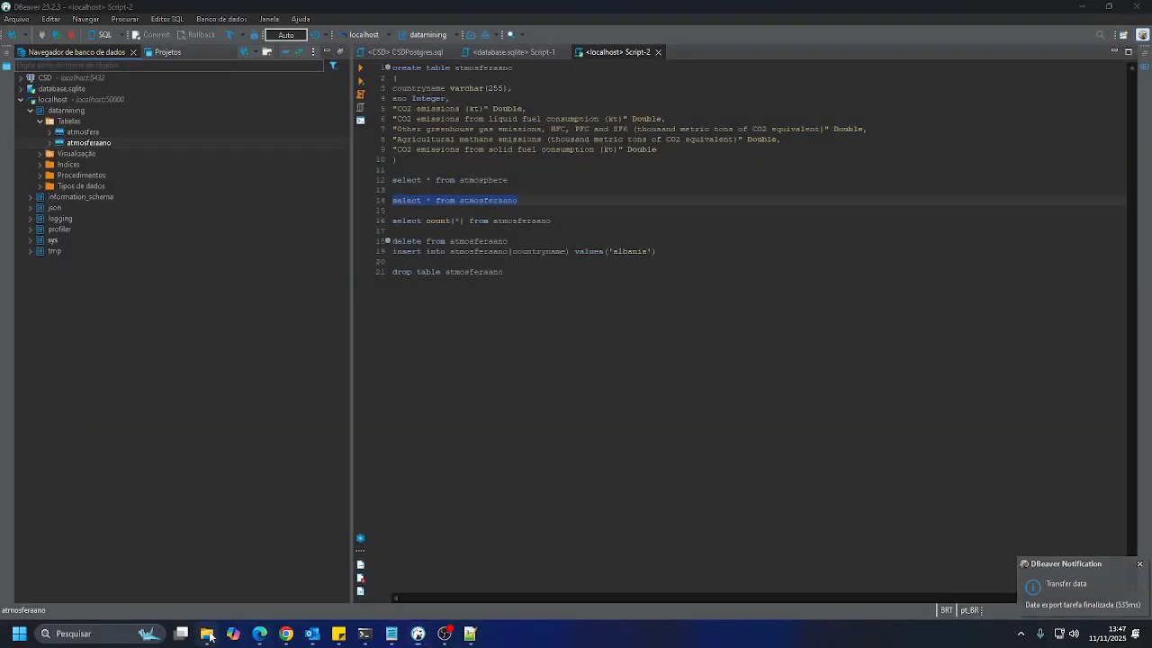
- Switch to File Explorer and open atmosferaano_202511111346.sql from the data-integration folder in Notepad++
left_click(206, 634)
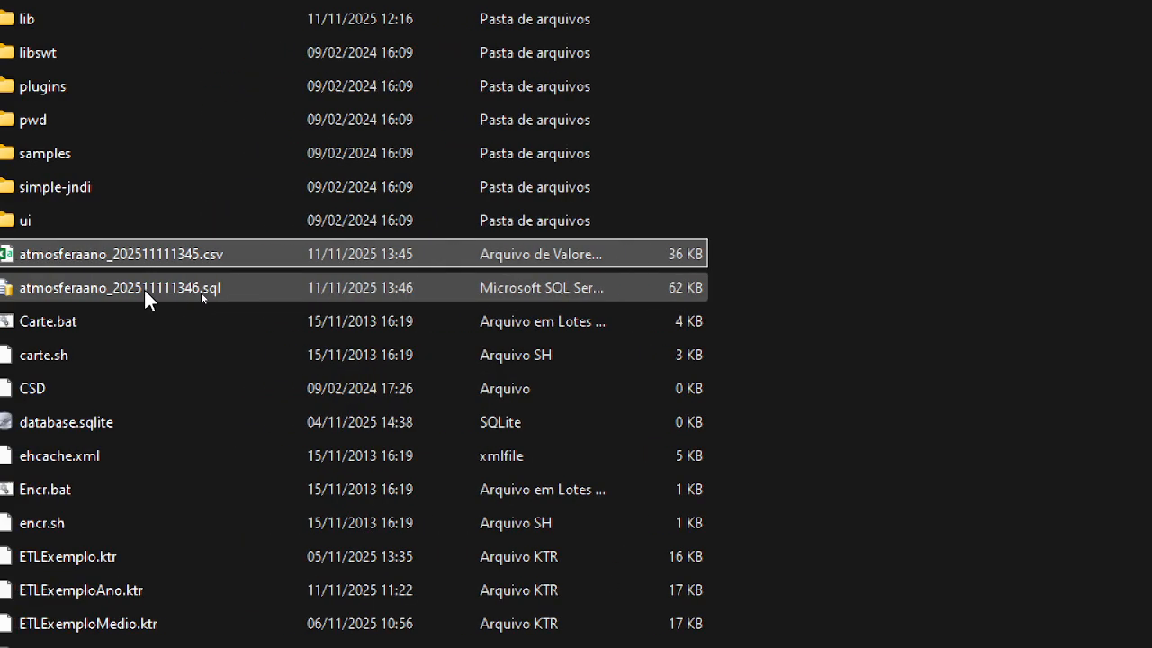
left_click(73, 287)
right_click(73, 287)
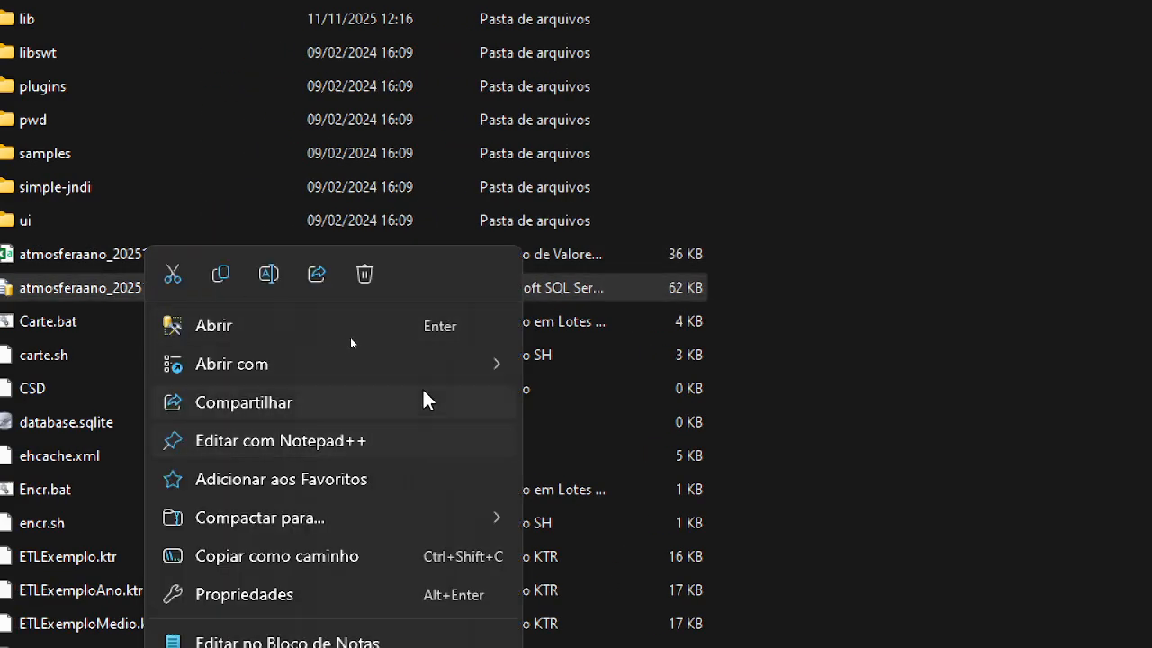
mouse_move(488, 362)
left_click(622, 369)
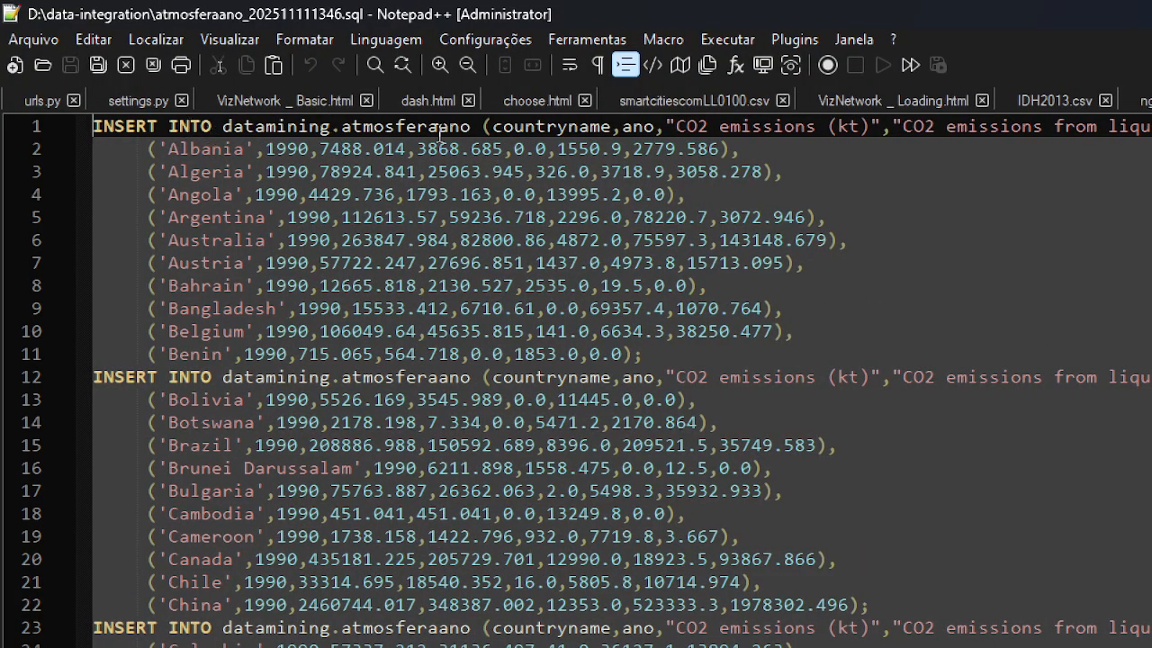
- Examine how the exported rows are grouped into INSERT INTO statements, from the start of the SQL file to its end
left_click_drag(486, 124, 716, 358)
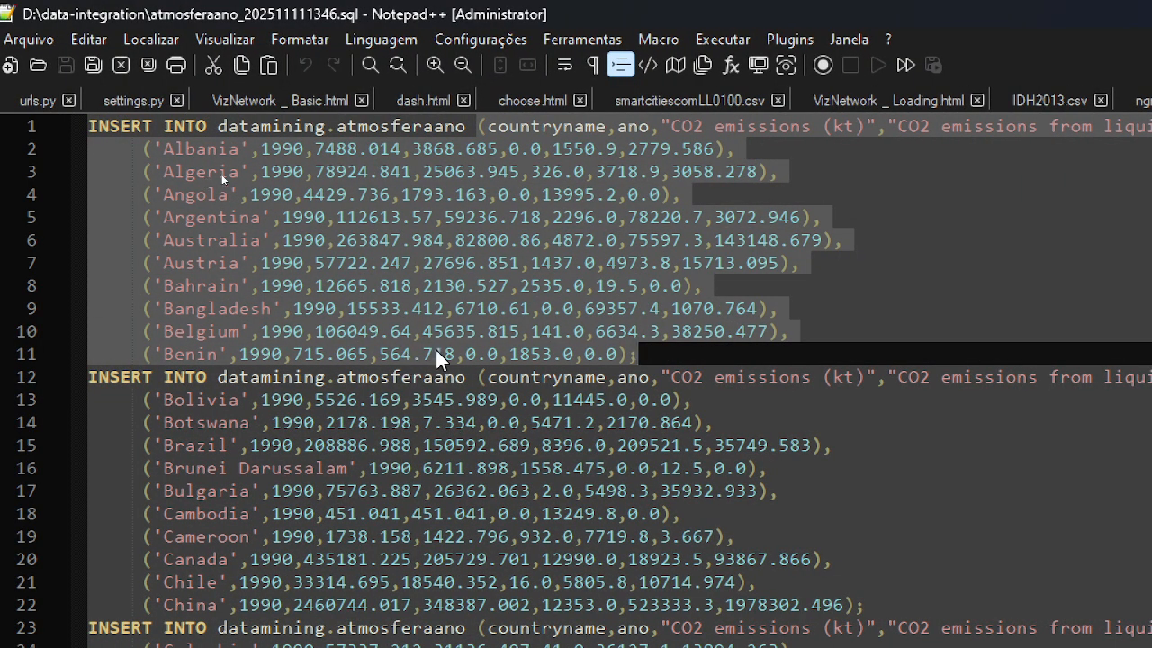
scroll(438, 355, "down", 12)
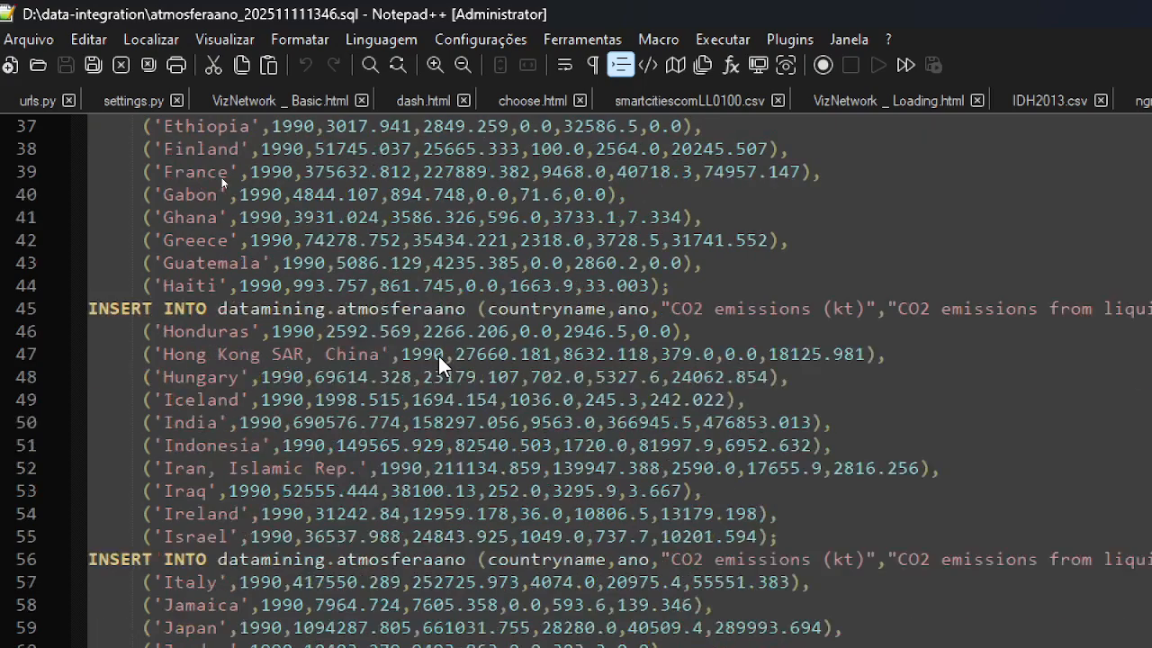
scroll(441, 365, "up", 5)
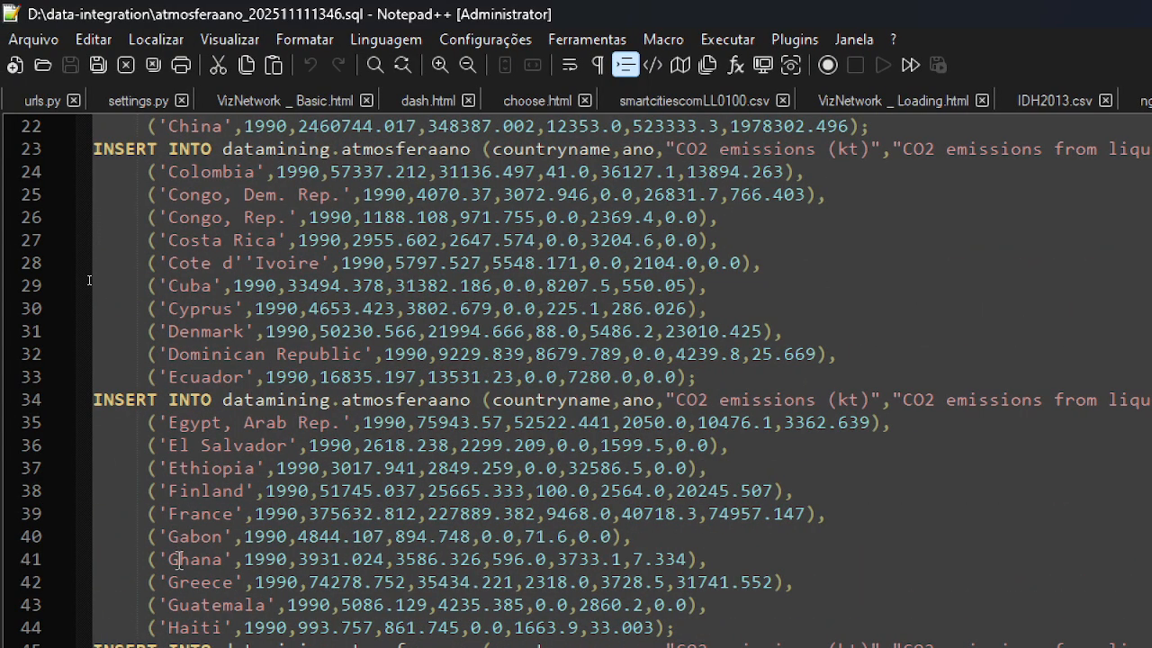
scroll(359, 386, "down", 20)
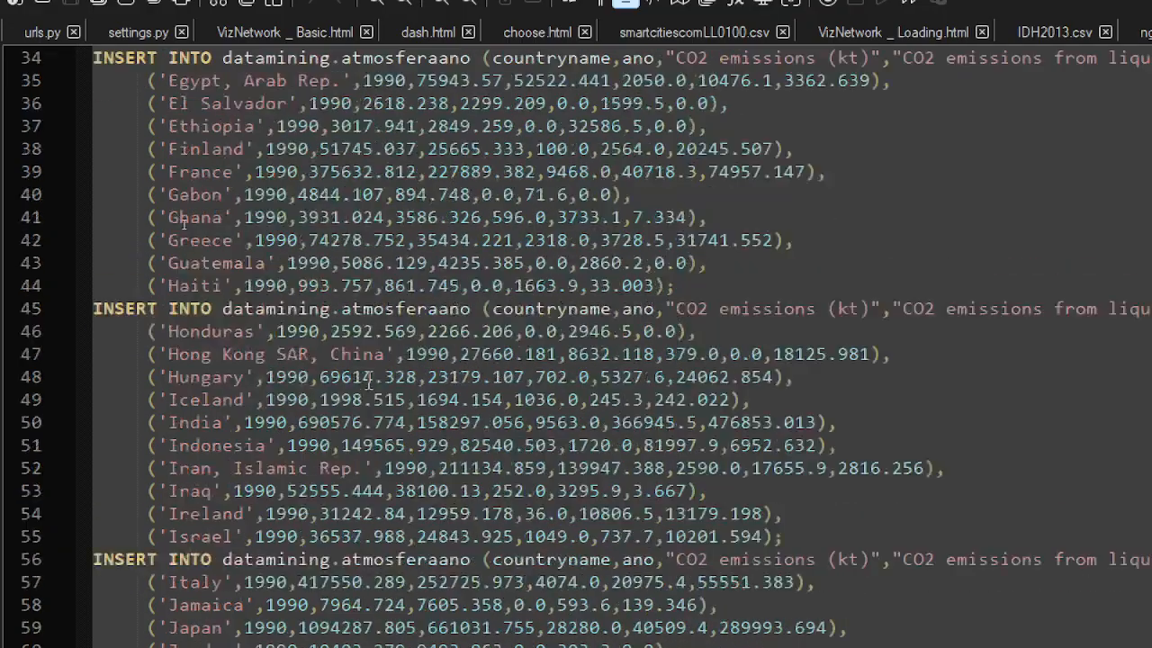
scroll(368, 385, "down", 20)
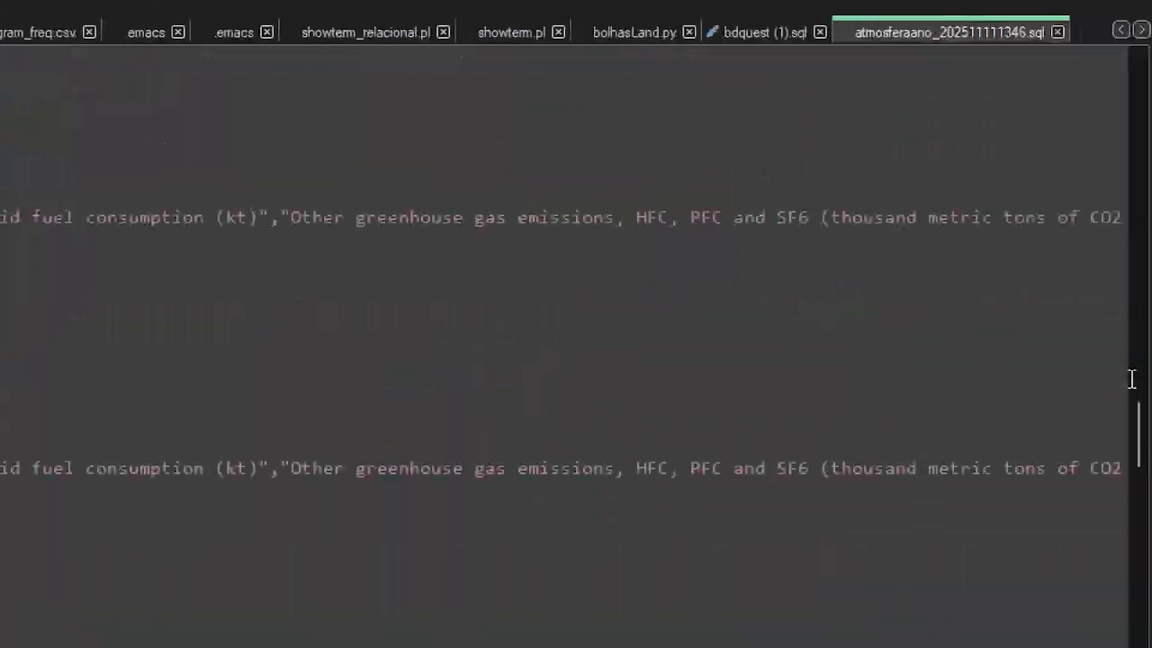
left_click_drag(1137, 414, 1135, 583)
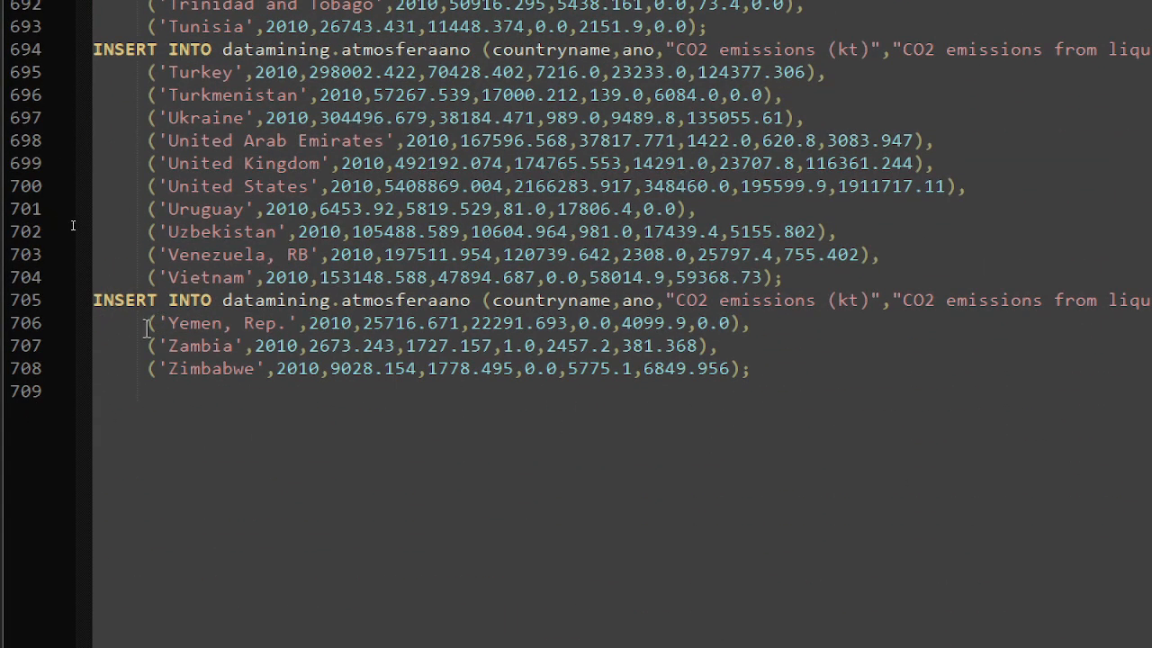
left_click_drag(95, 301, 189, 302)
scroll(161, 300, "up", 3)
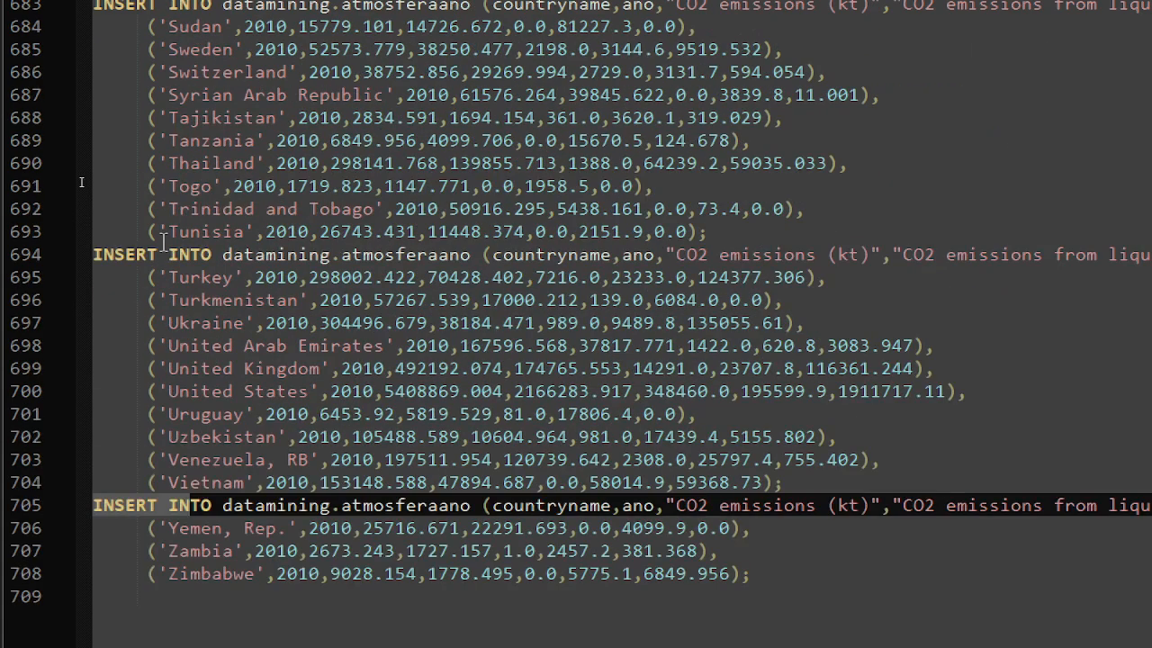
scroll(162, 234, "up", 6)
scroll(162, 231, "down", 7)
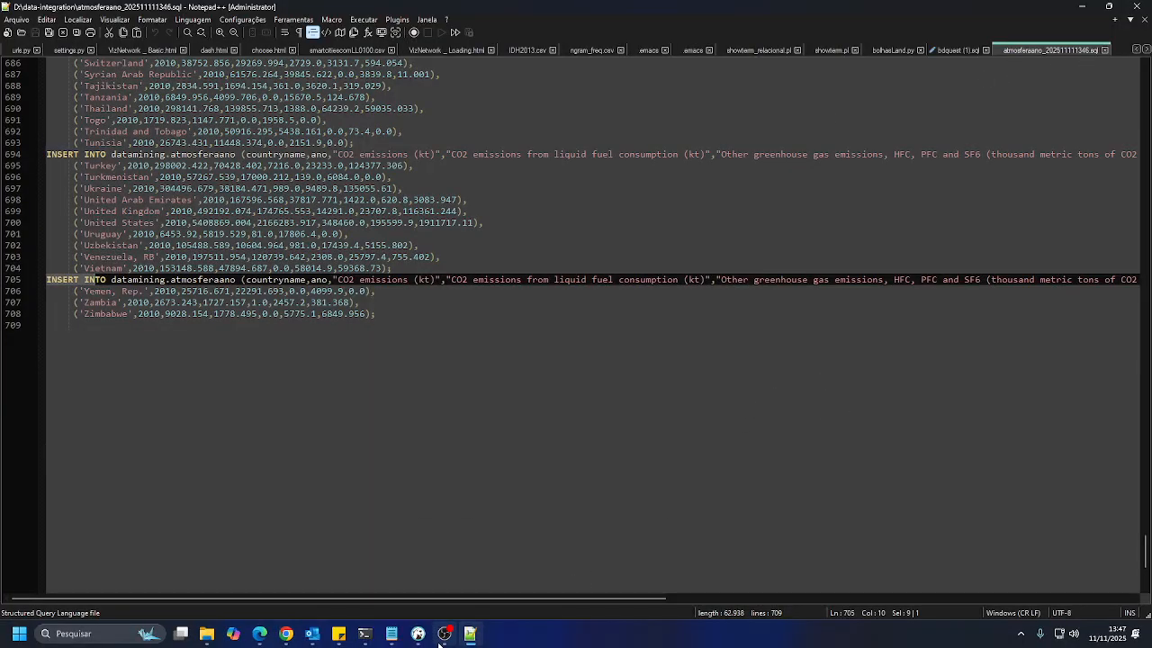
mouse_move(440, 643)
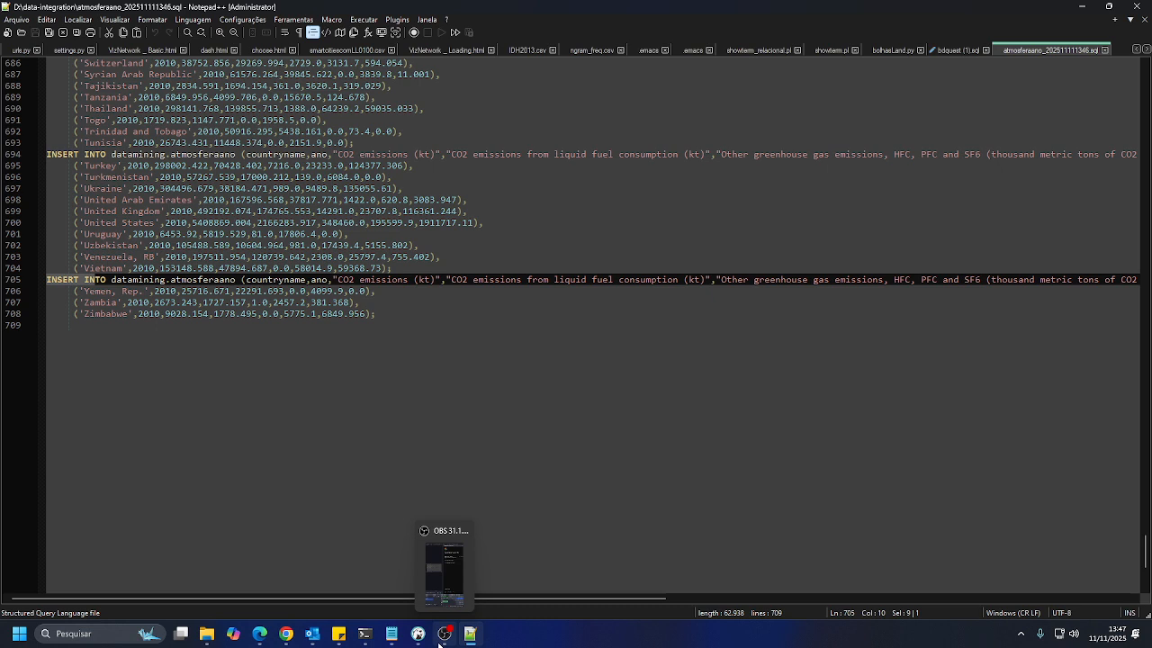